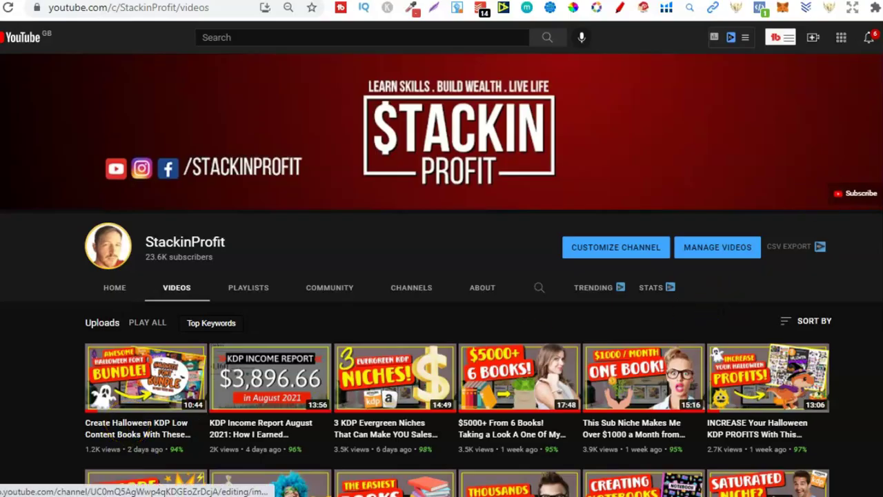
Switch to the Be Naughty Save Santa the Trip design, then open the stackinprofit.com/canvapro offer page
scroll(442, 276, down, 3)
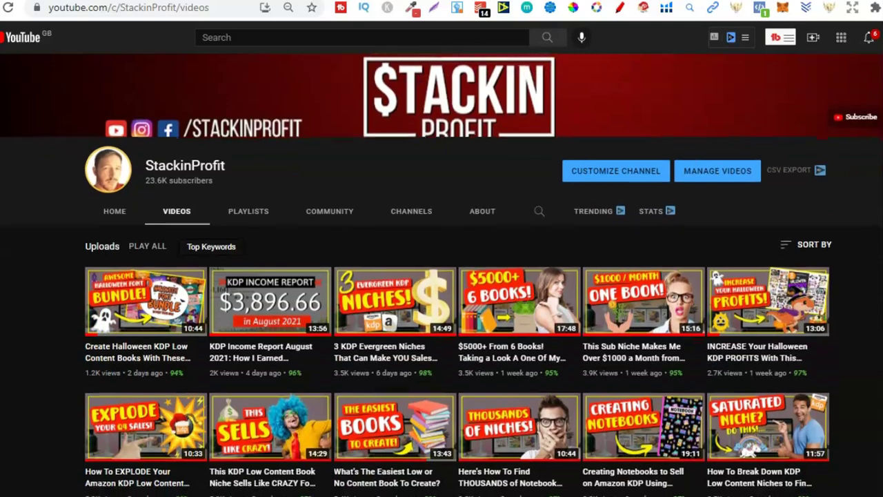
scroll(442, 276, down, 3)
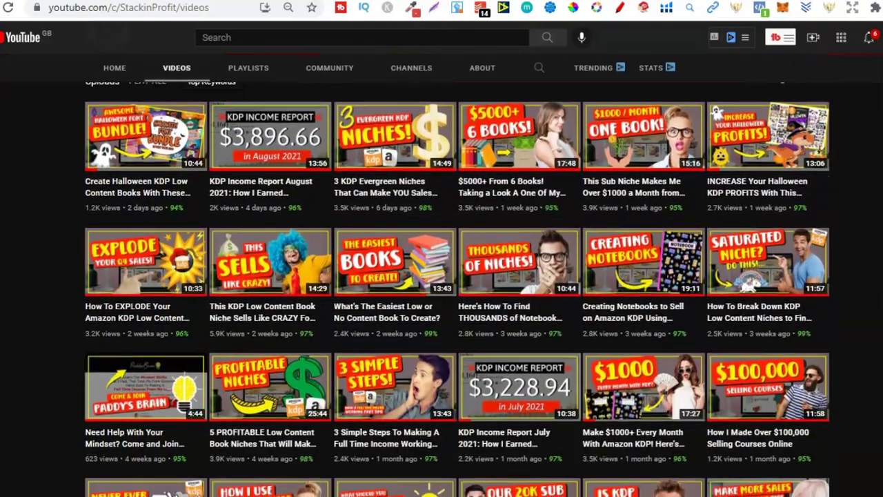
scroll(442, 276, down, 2)
scroll(456, 290, down, 4)
scroll(455, 290, up, 2)
scroll(441, 276, up, 5)
scroll(442, 276, up, 3)
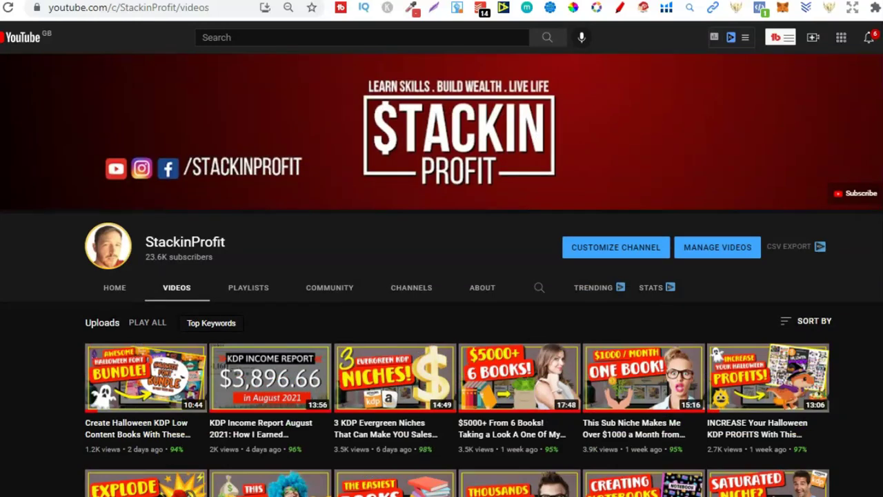
key(ctrl+Tab)
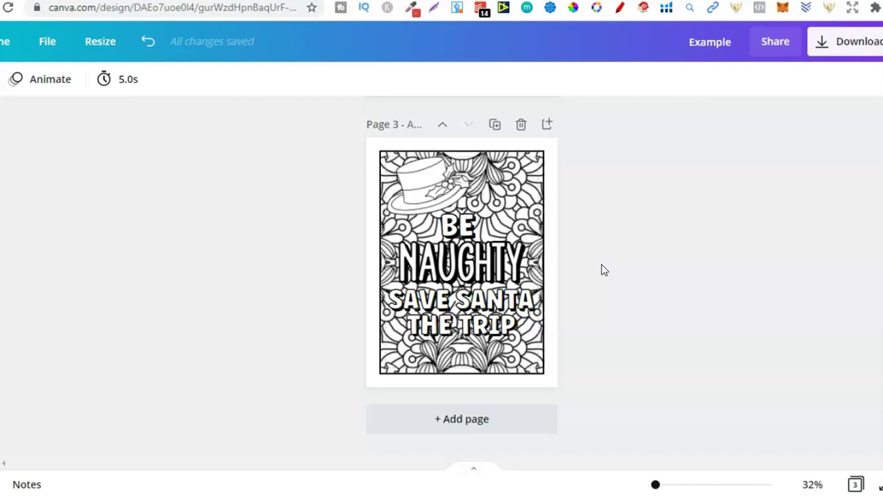
click(592, 252)
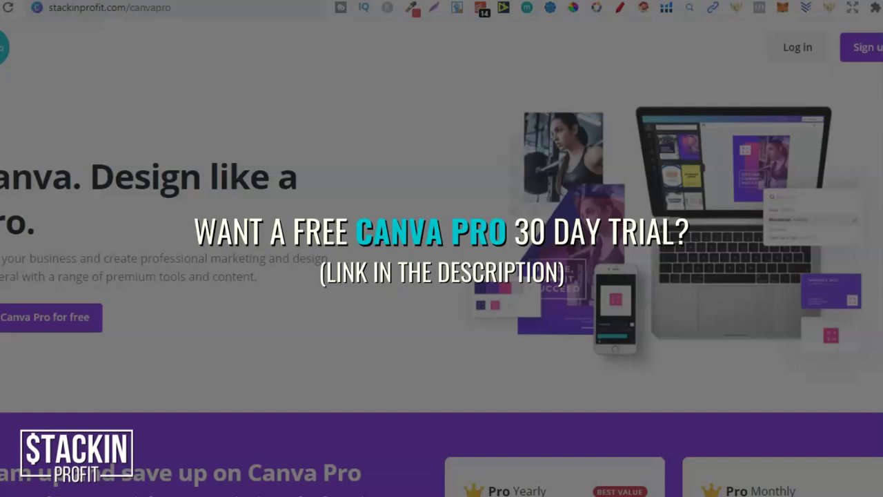
Scroll the Canva Pro page and highlight the Unlimited Folders storage amount
scroll(441, 249, down, 3)
scroll(442, 249, down, 10)
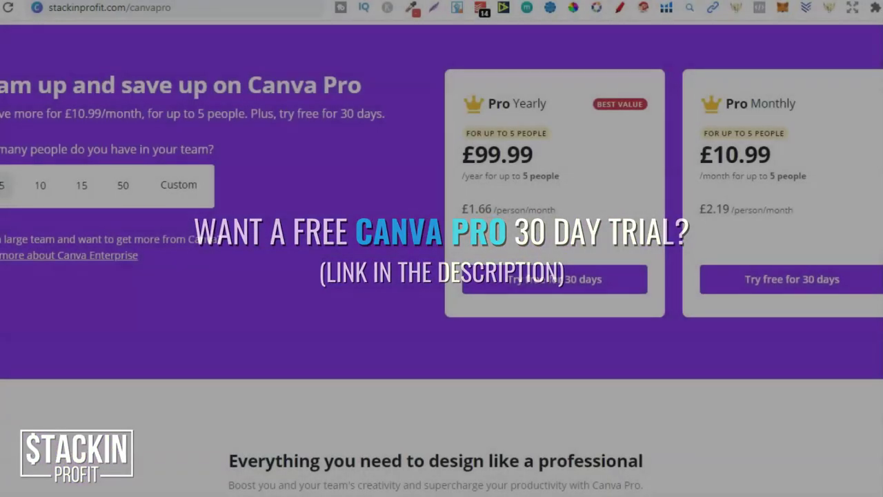
scroll(441, 248, down, 8)
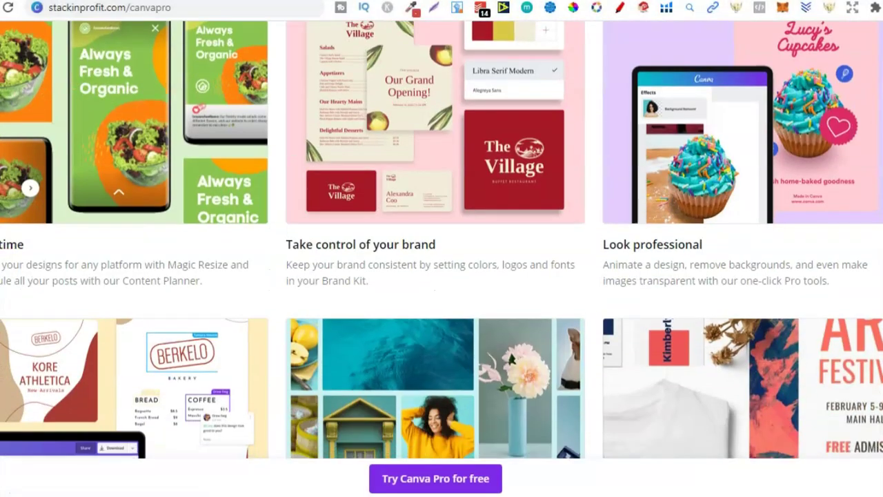
scroll(441, 249, down, 2)
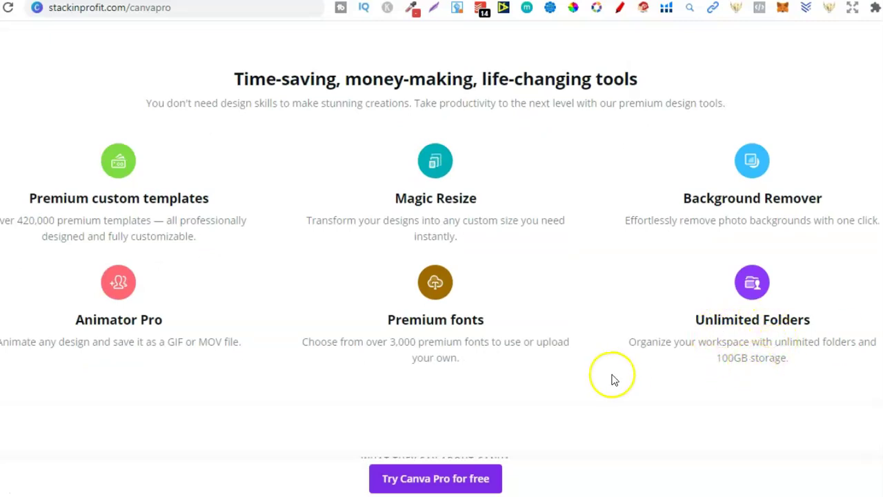
drag(725, 357, 761, 357)
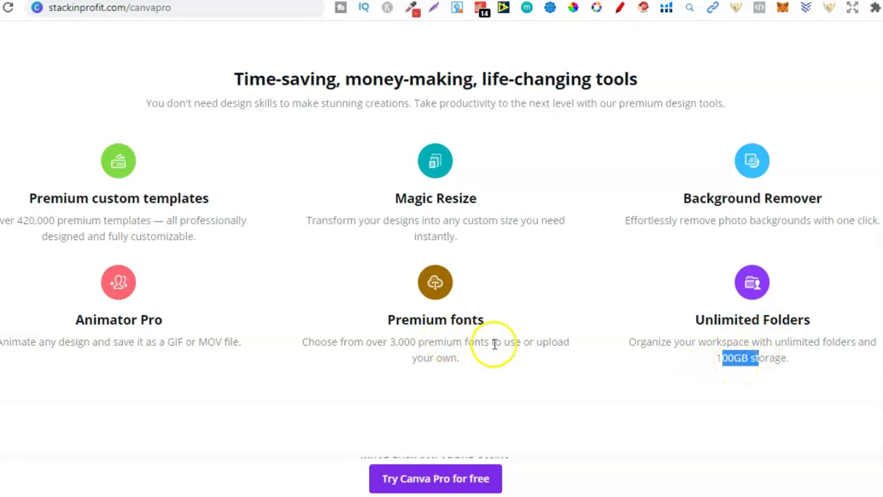
click(445, 331)
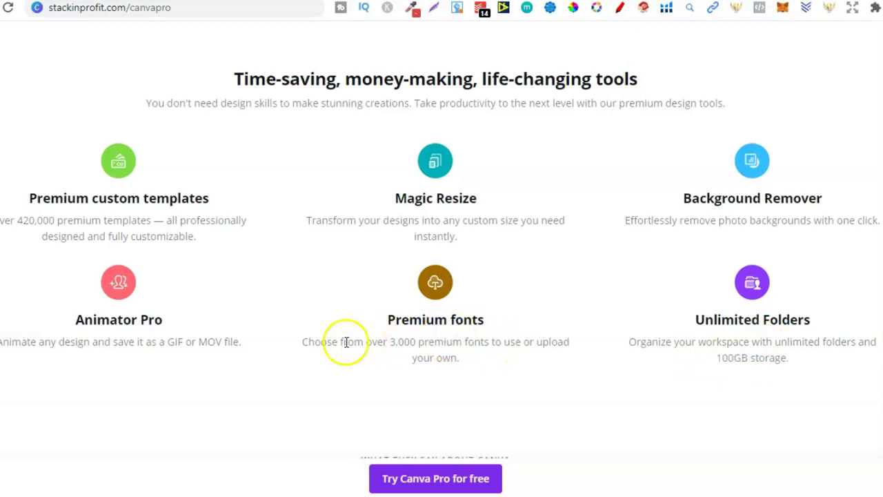
Highlight the 3,000 premium fonts, the own-font upload note and the 100-fonts-per-account limit
drag(390, 343, 457, 341)
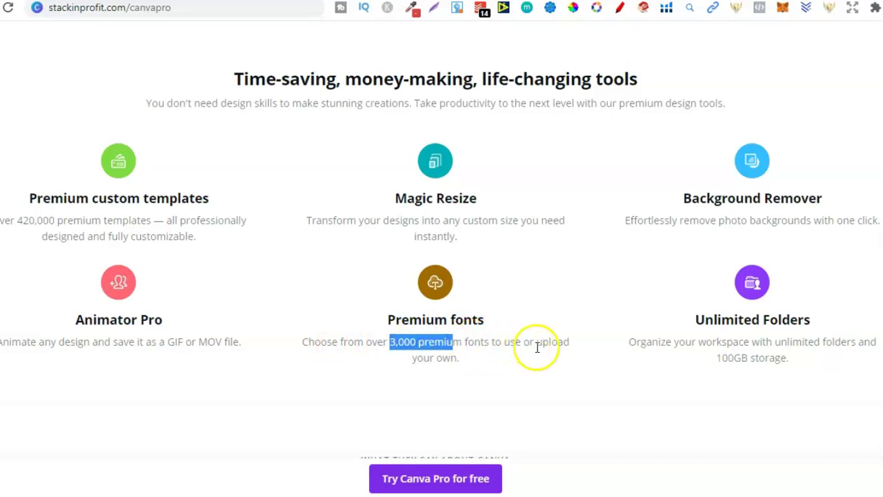
drag(537, 345, 543, 357)
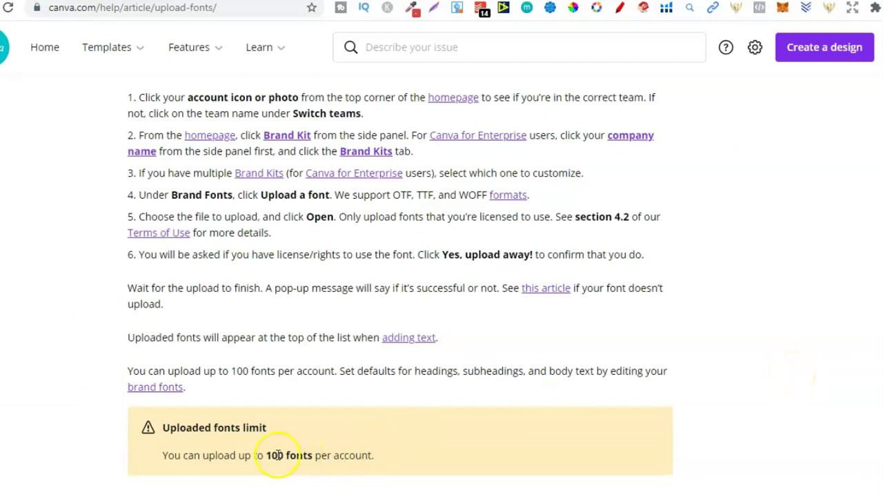
drag(271, 455, 332, 454)
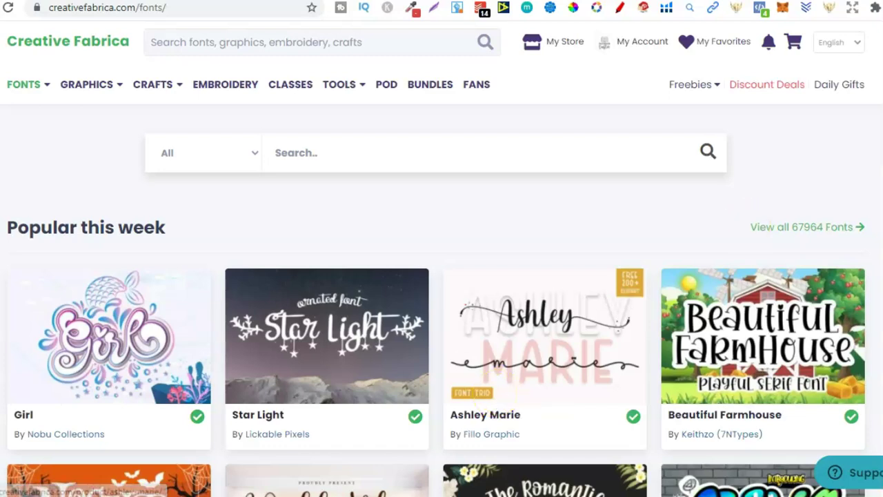
Scroll through Creative Fabrica's Popular this week and New releases fonts, then back up
scroll(441, 259, down, 3)
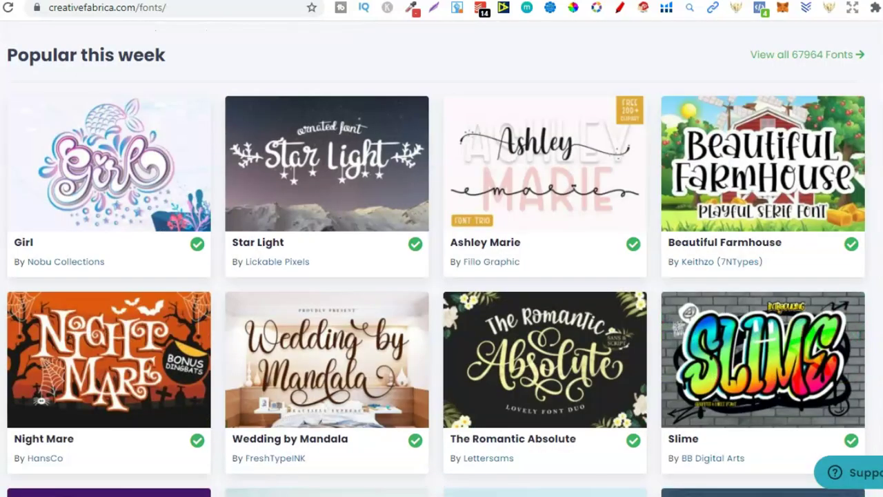
scroll(878, 356, down, 1)
scroll(878, 356, down, 5)
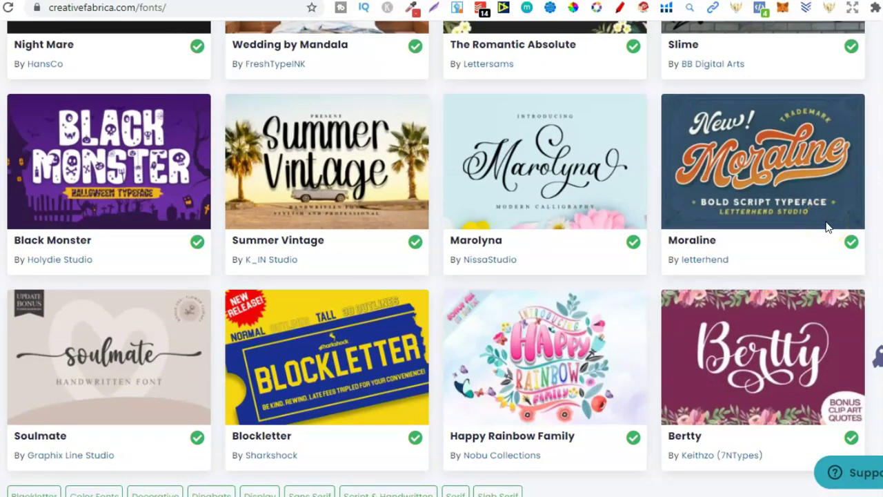
scroll(813, 201, down, 3)
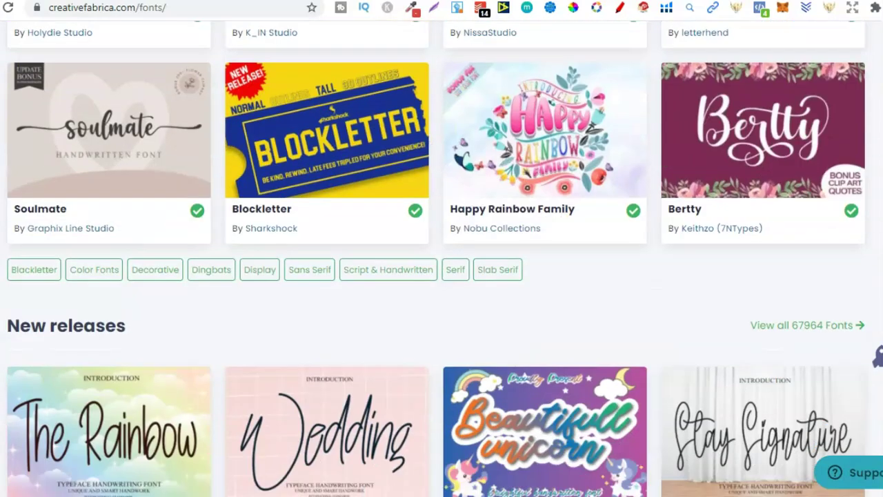
scroll(878, 356, down, 4)
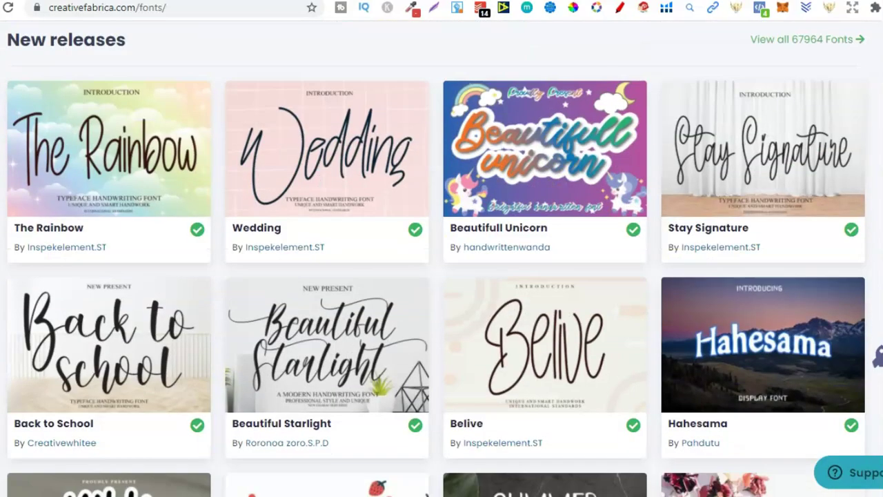
scroll(878, 356, down, 5)
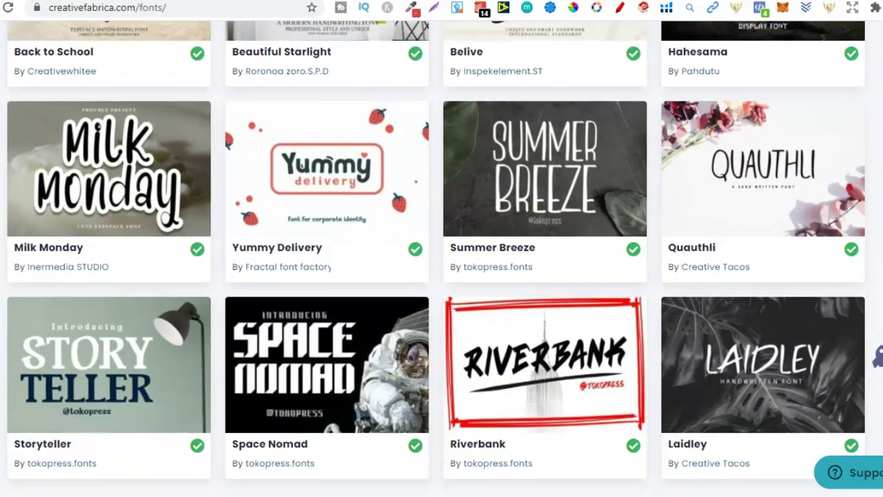
scroll(815, 261, up, 8)
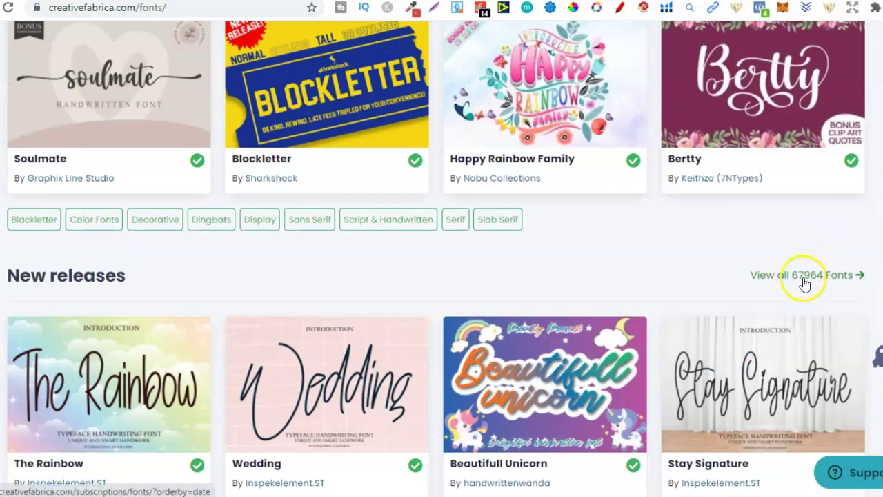
scroll(805, 283, up, 12)
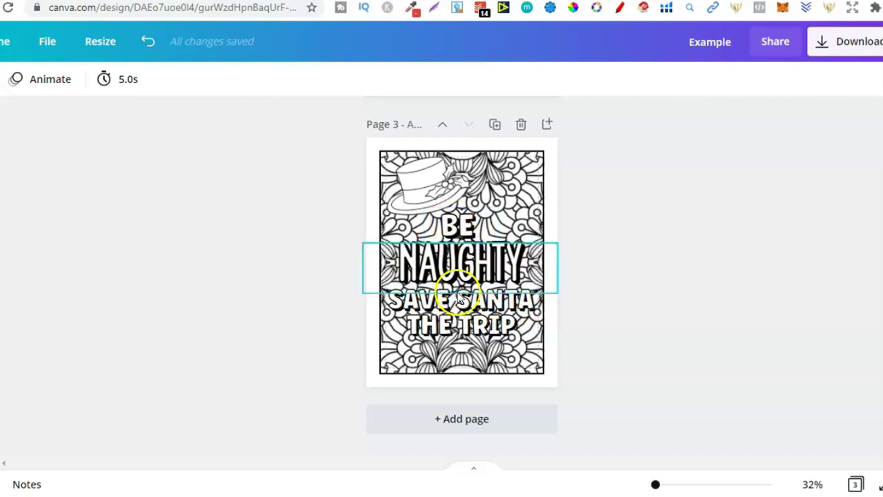
Select the NAUGHTY text on page 1 and show its Effects styles
scroll(462, 276, up, 10)
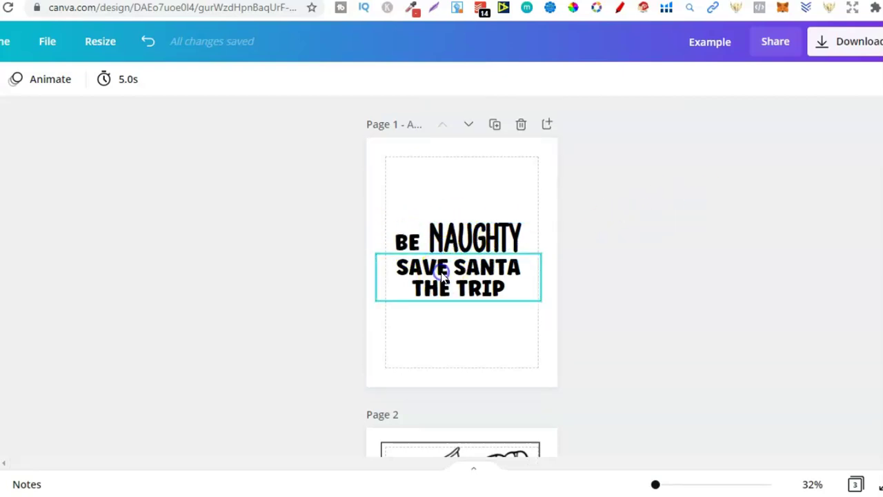
click(455, 282)
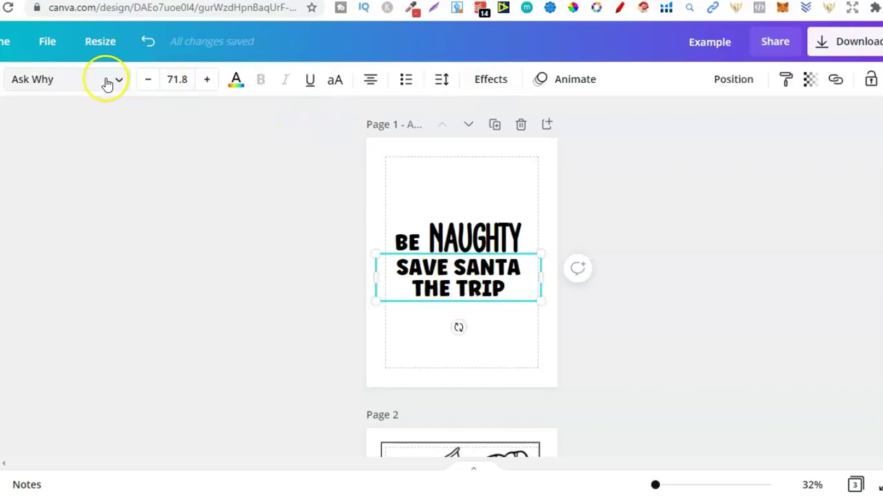
click(505, 238)
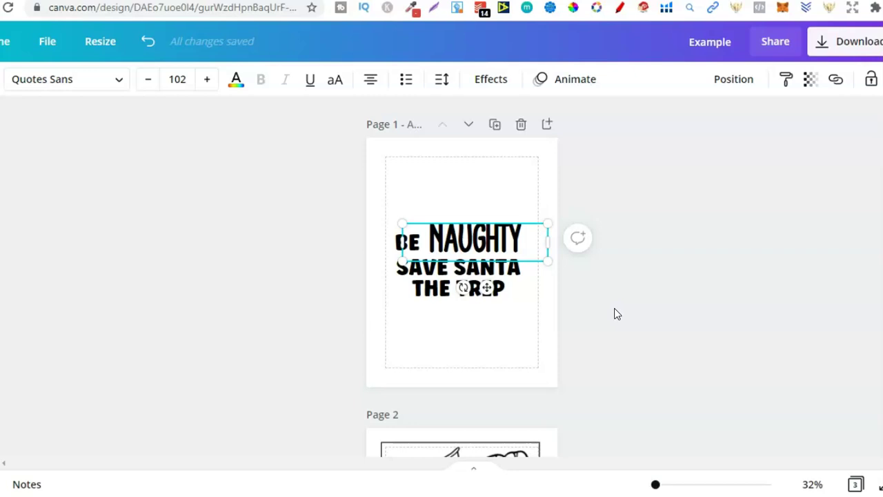
scroll(486, 287, down, 8)
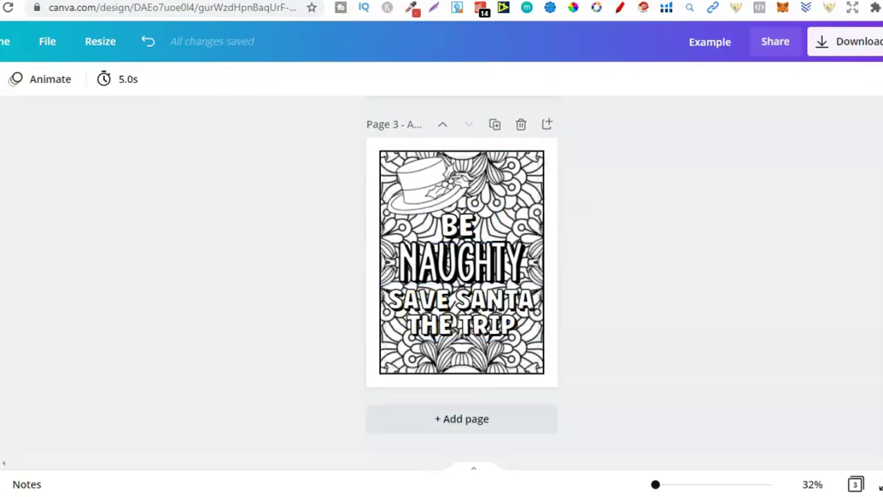
scroll(483, 276, up, 4)
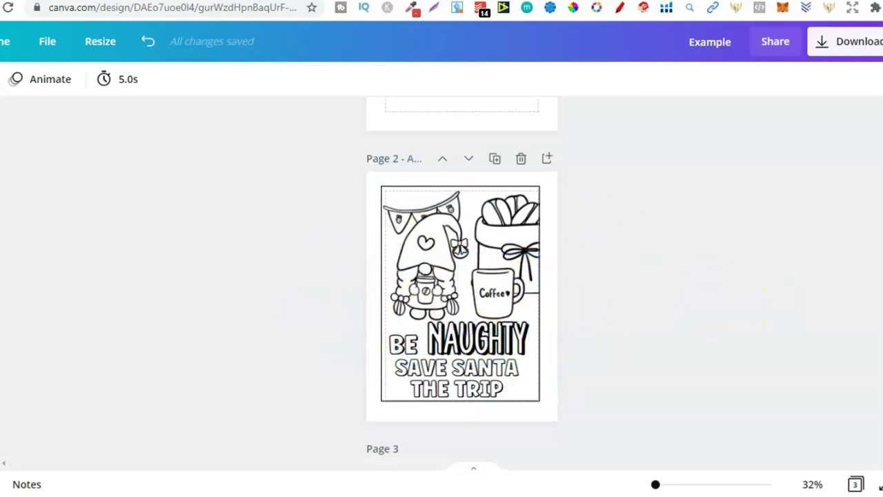
scroll(464, 209, up, 4)
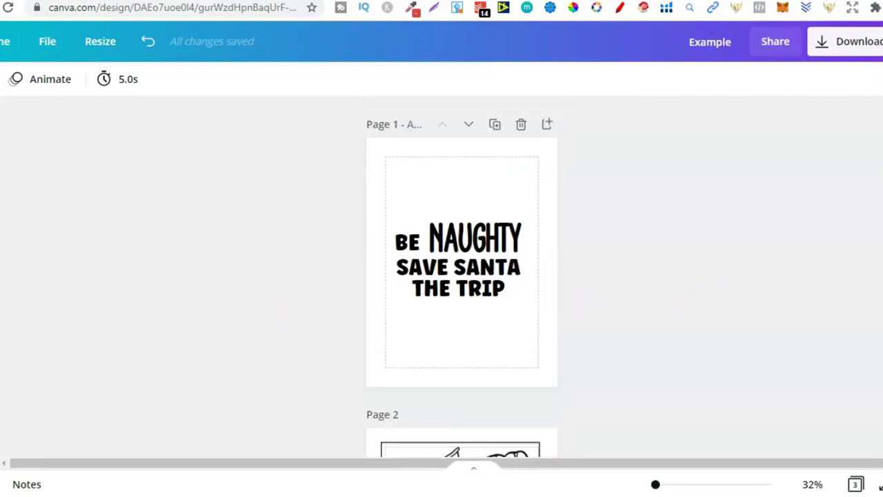
click(481, 250)
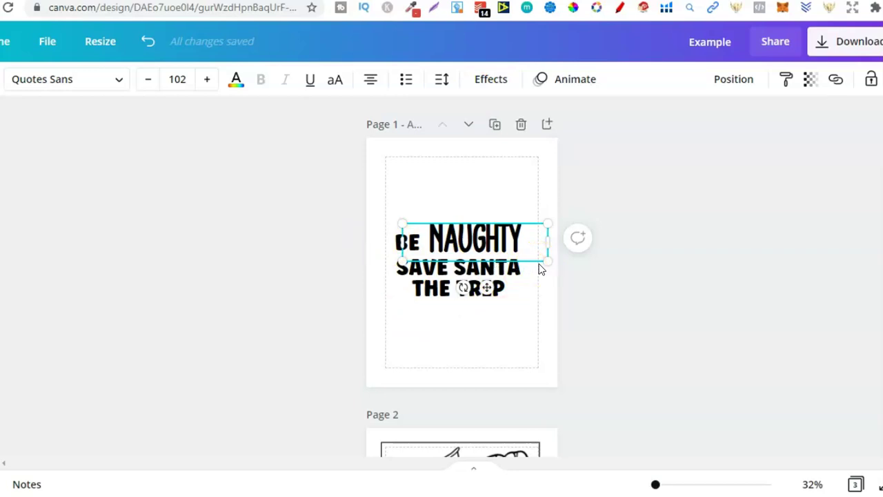
click(481, 81)
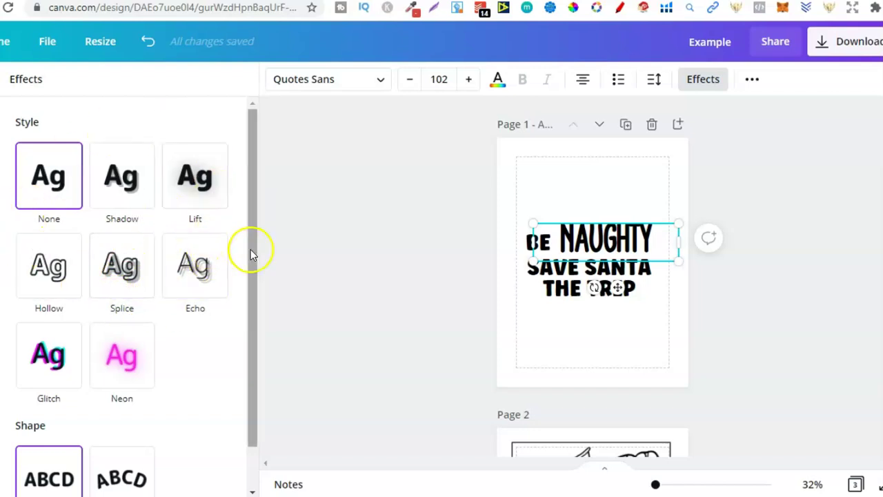
Apply the Splice effect to NAUGHTY
click(135, 274)
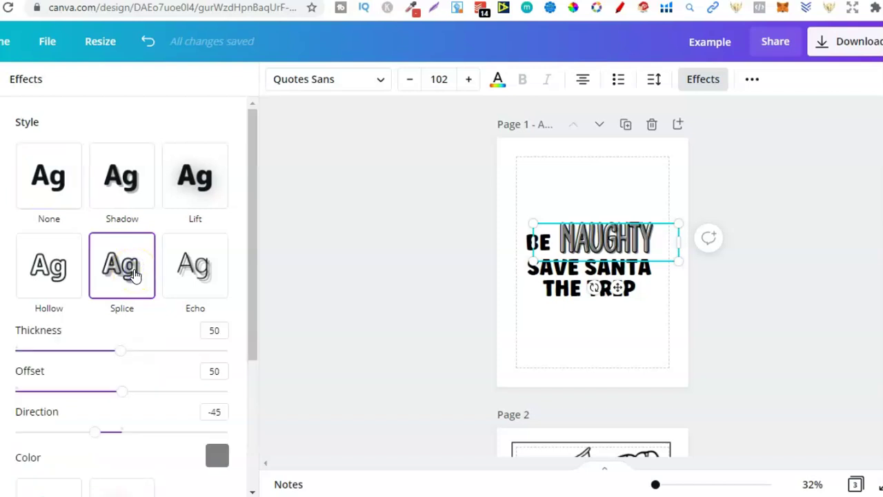
click(135, 275)
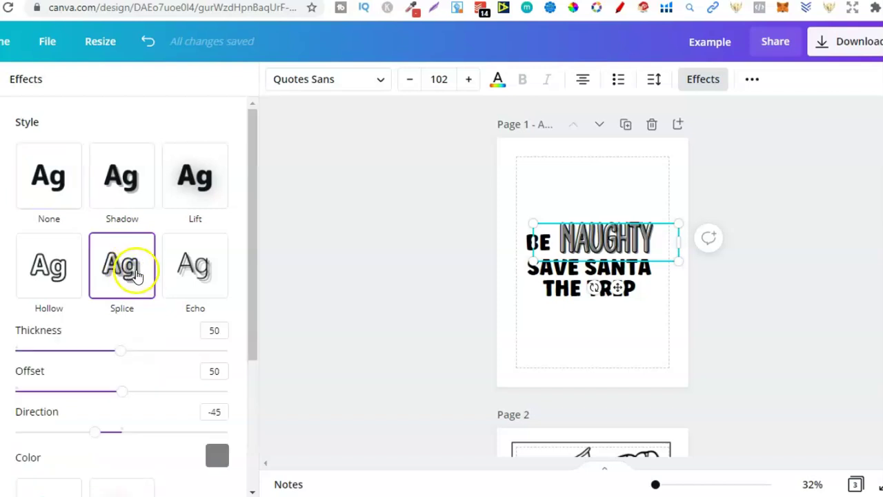
click(579, 253)
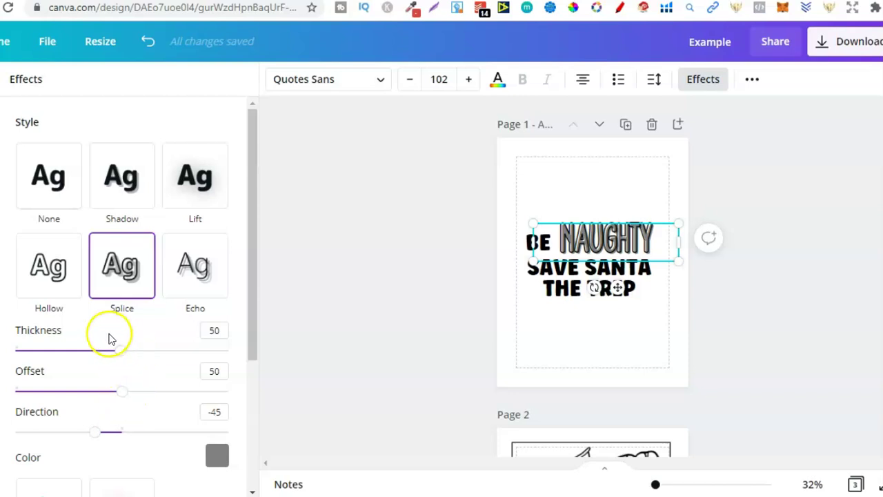
click(253, 245)
drag(254, 245, 250, 285)
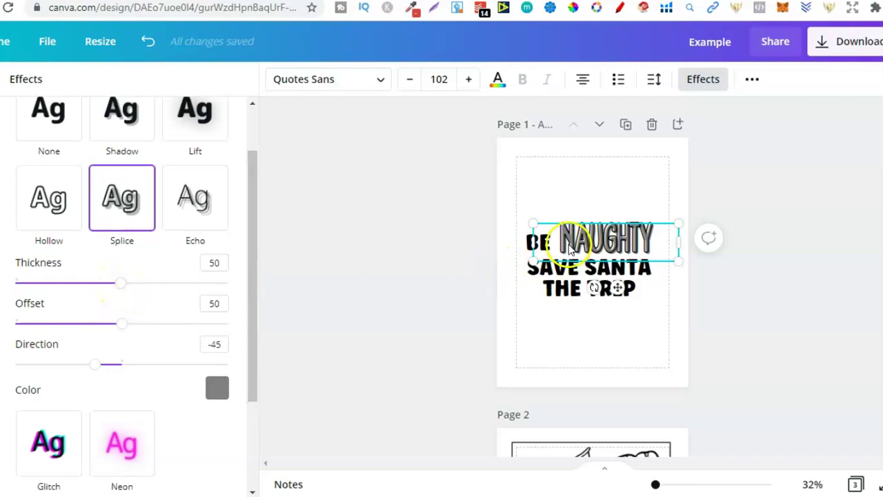
Set NAUGHTY's Splice to offset 0, direction 0, white colour and thickness 55
drag(121, 323, 5, 327)
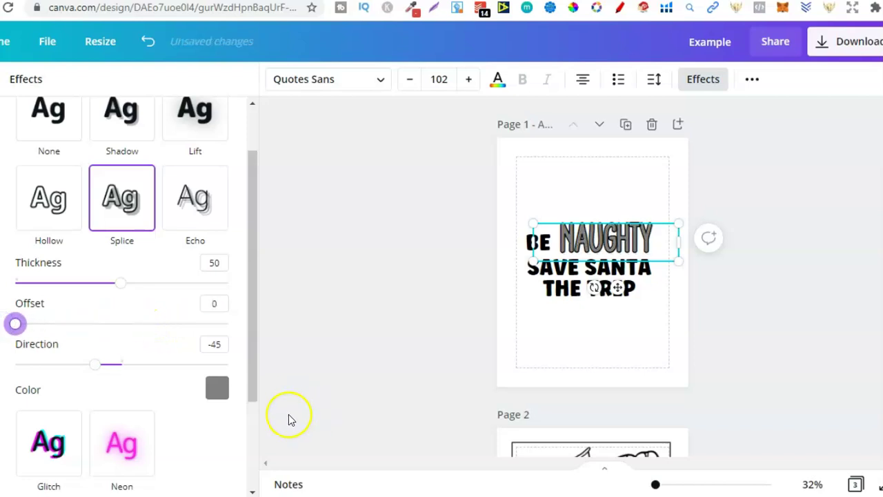
click(102, 370)
drag(103, 370, 118, 370)
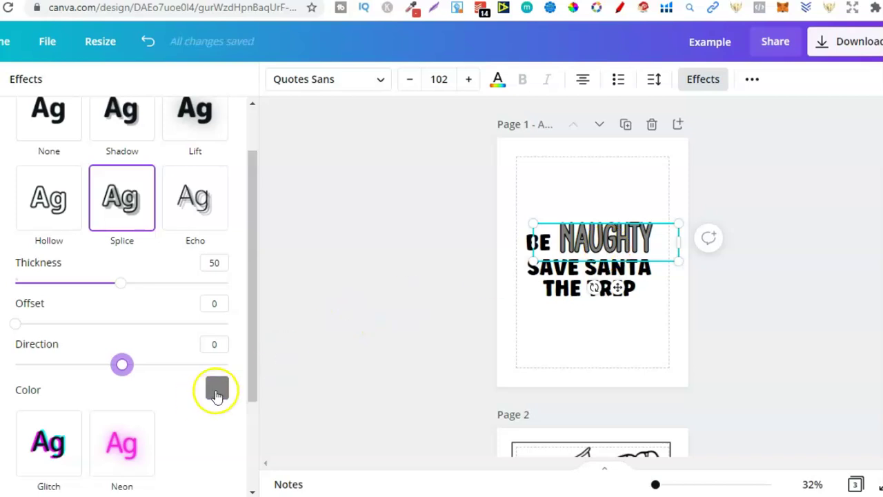
click(217, 391)
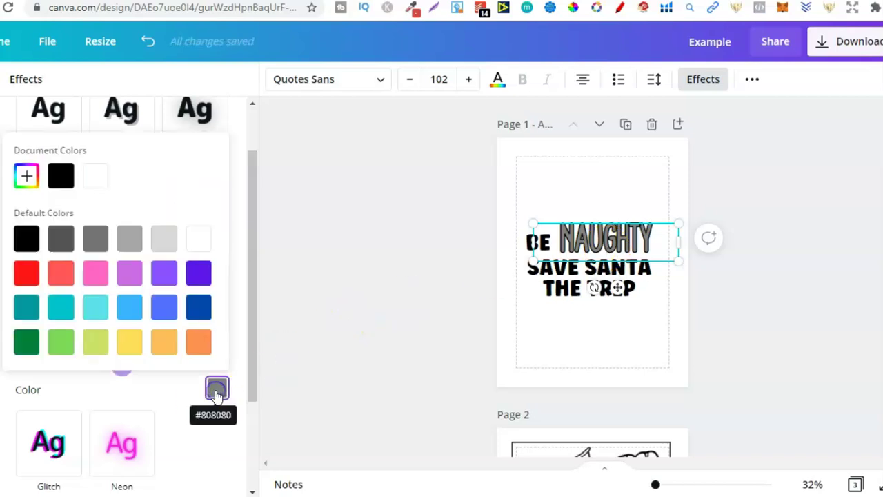
click(198, 240)
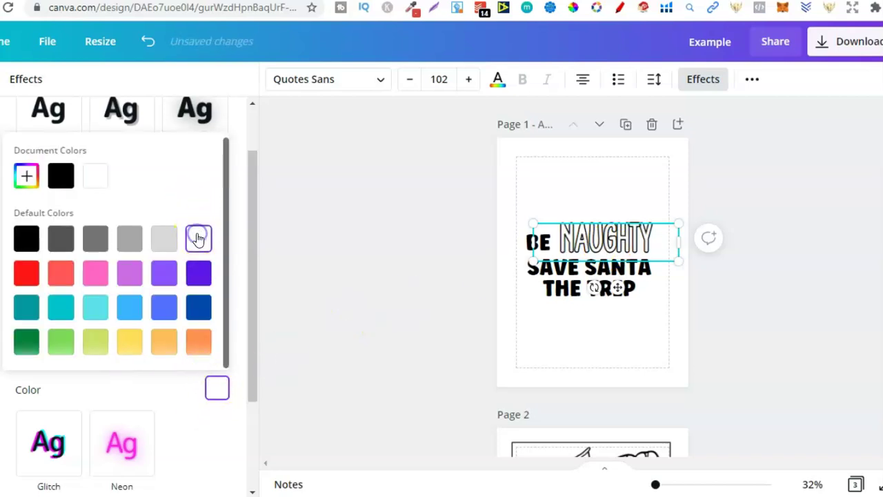
click(234, 232)
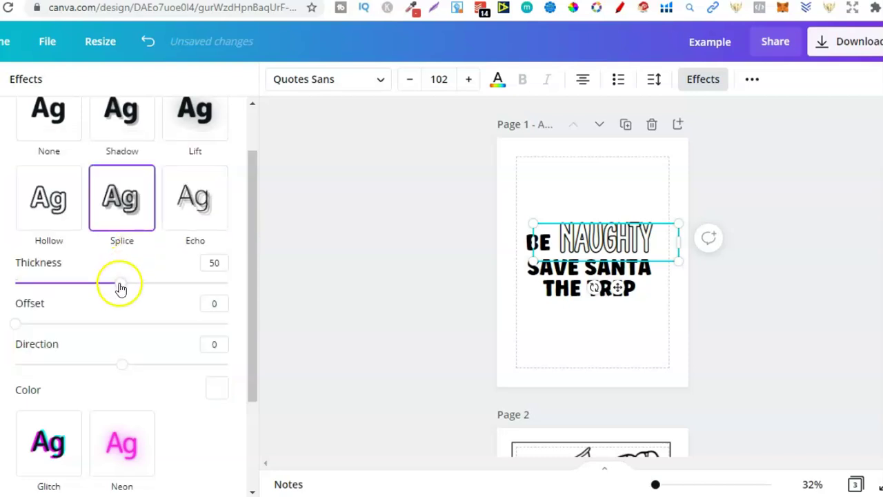
drag(120, 283, 140, 292)
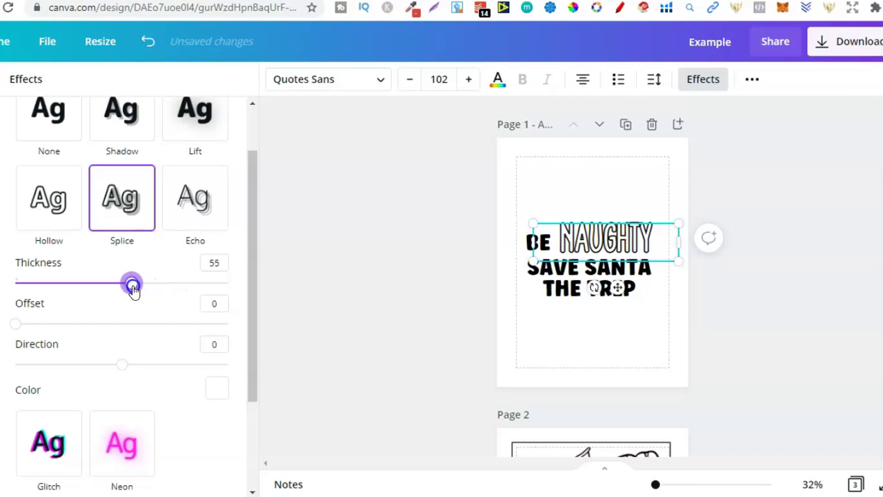
Apply Splice to SAVE SANTA THE TRIP with offset 0, direction 0 and white colour
click(545, 285)
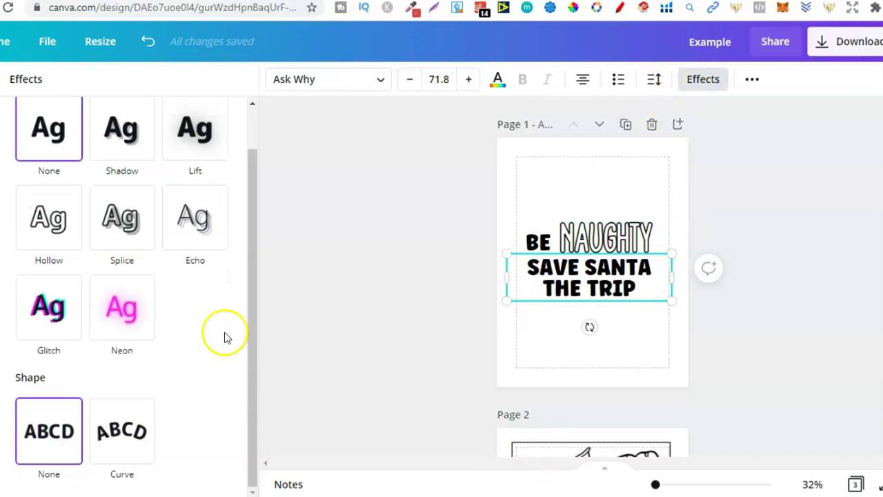
click(103, 226)
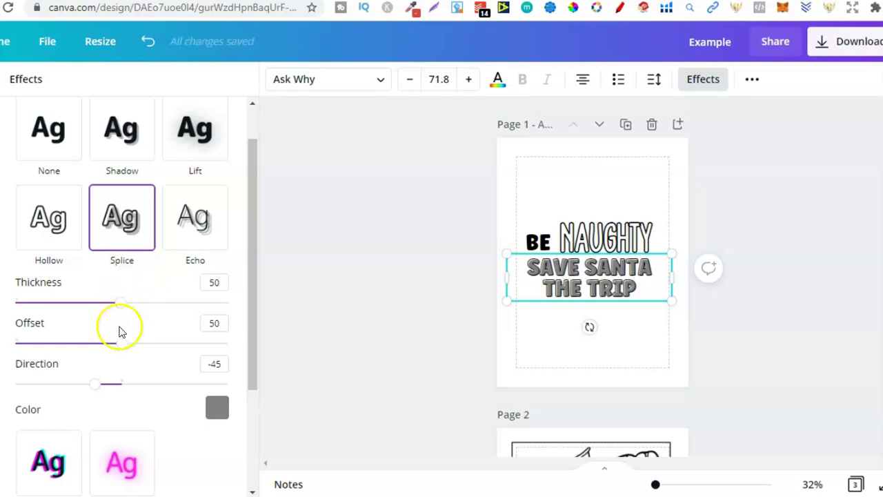
drag(119, 345, 15, 343)
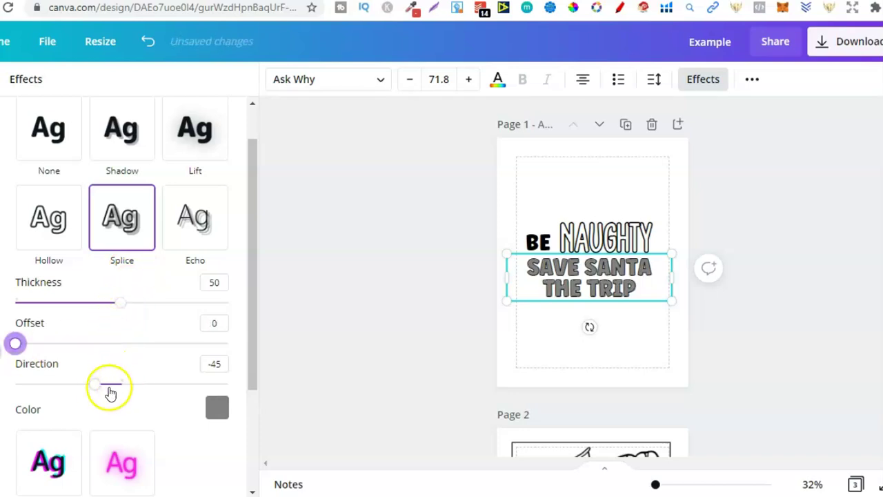
drag(102, 393, 123, 391)
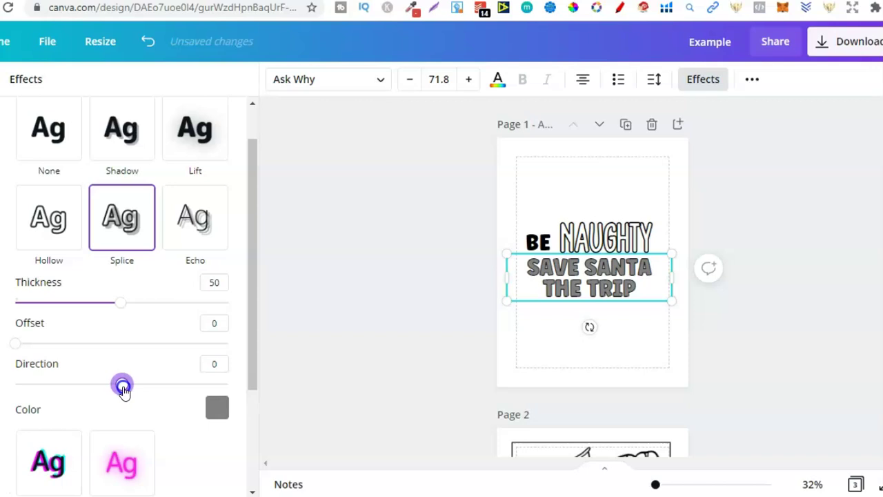
click(216, 407)
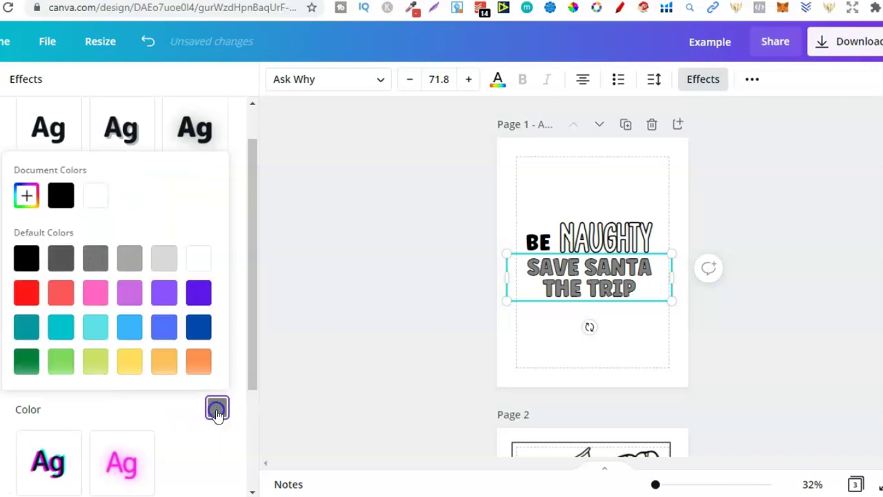
click(203, 259)
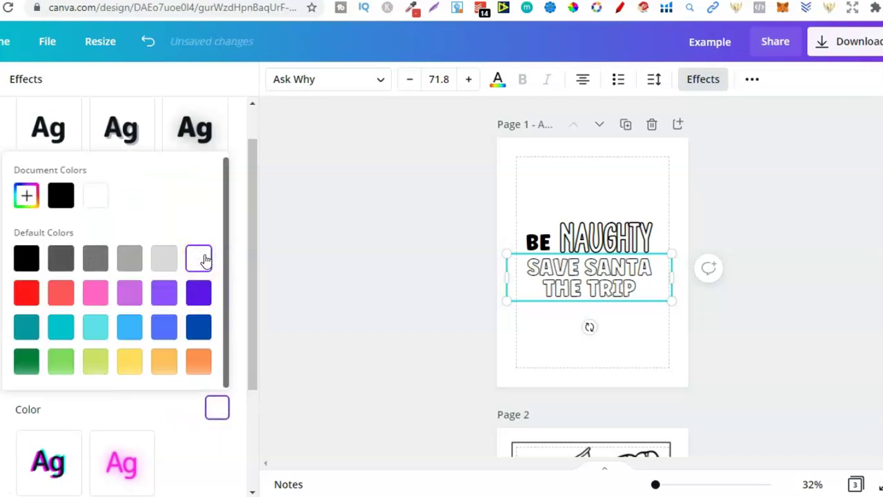
click(239, 234)
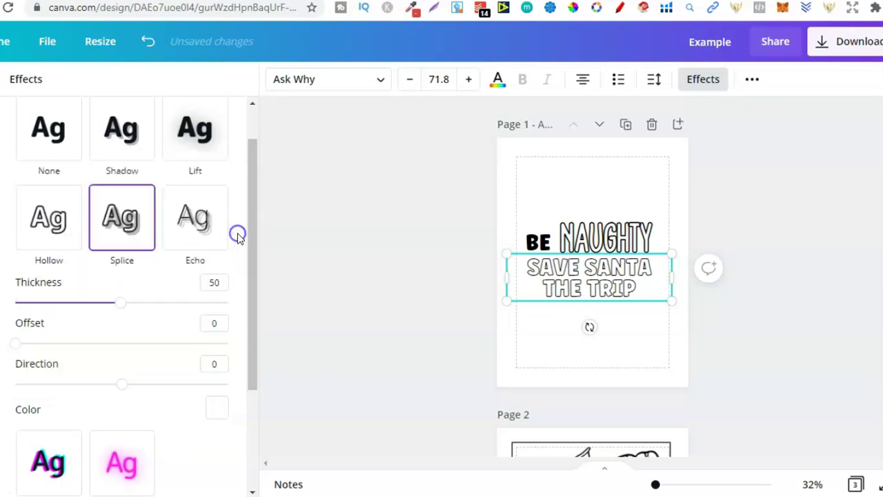
Apply a white Splice effect to BE with offset 0 and direction 0, then deselect
click(532, 235)
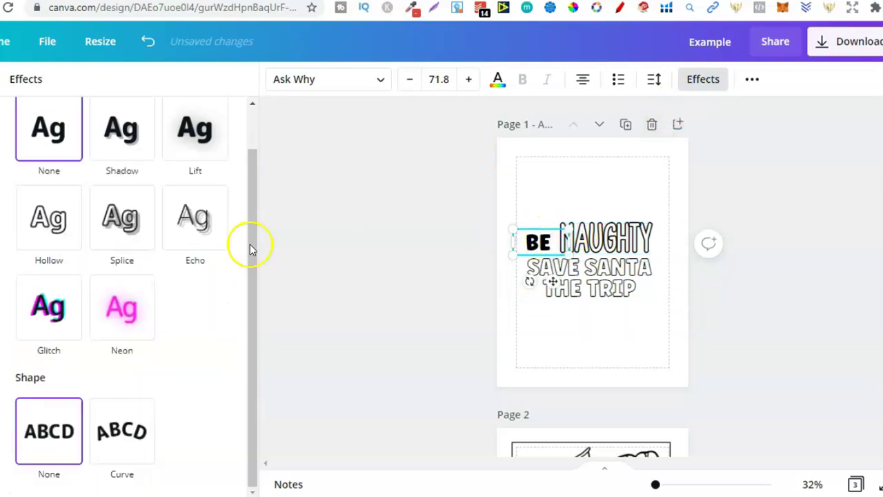
click(138, 236)
drag(121, 343, 15, 343)
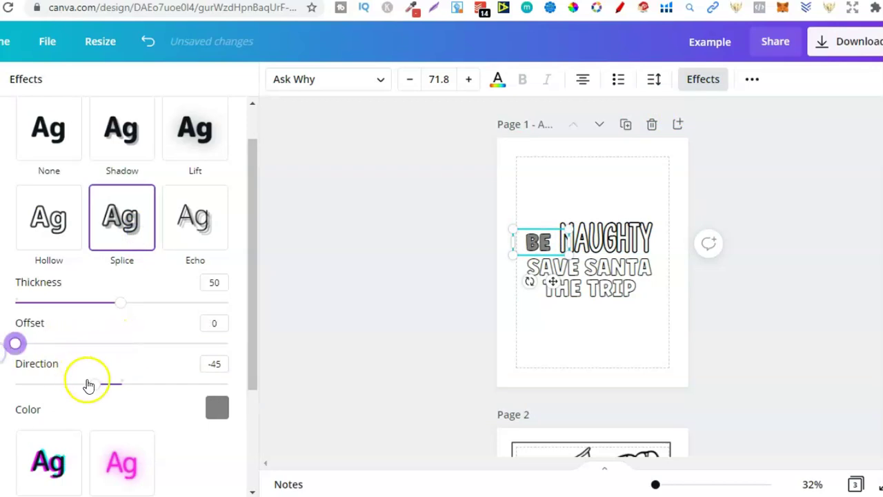
drag(101, 385, 119, 385)
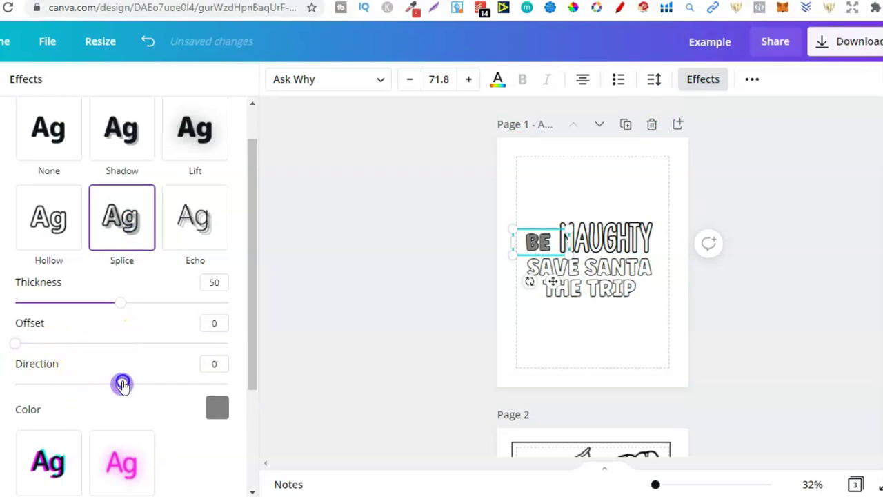
click(215, 406)
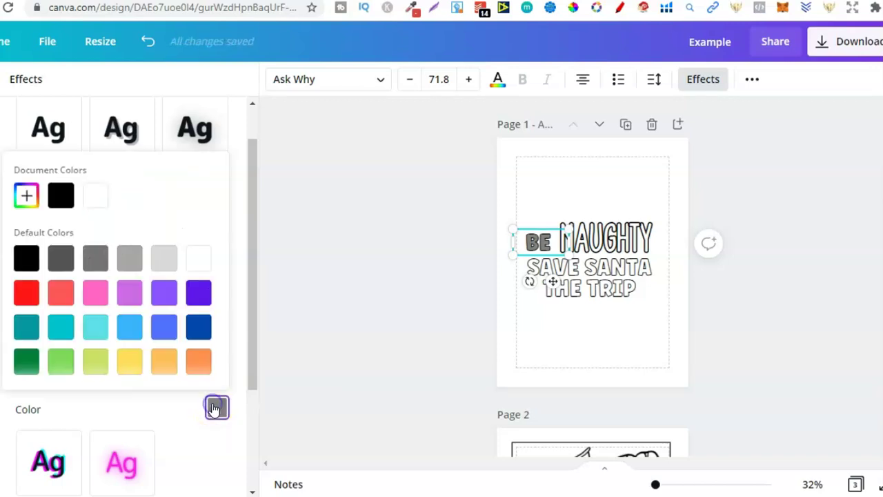
click(198, 257)
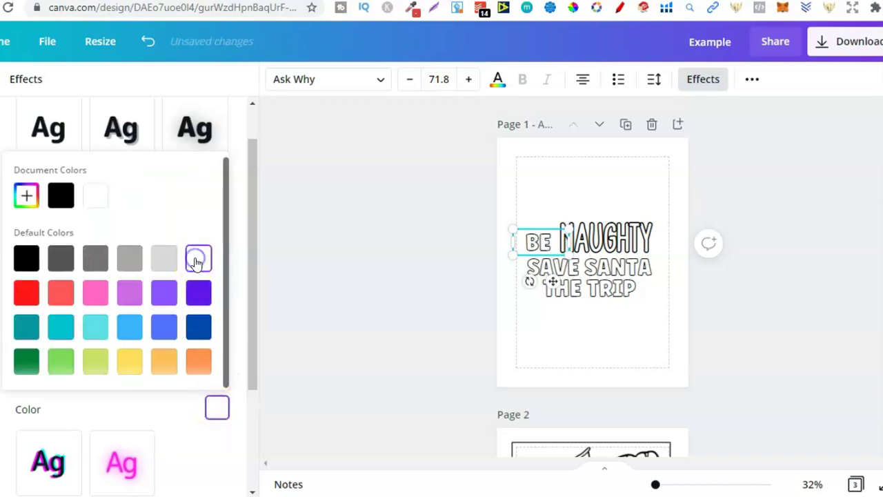
click(634, 345)
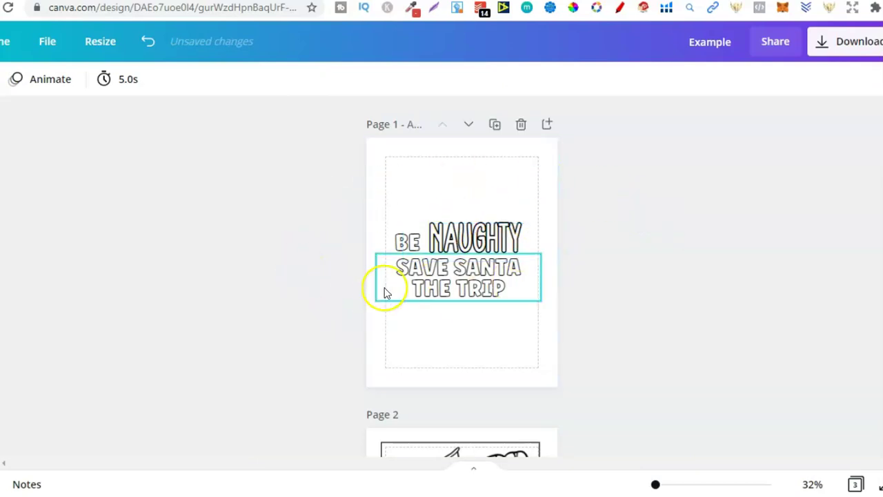
Switch SAVE SANTA THE TRIP to the After Party Solid font from the font list
click(481, 271)
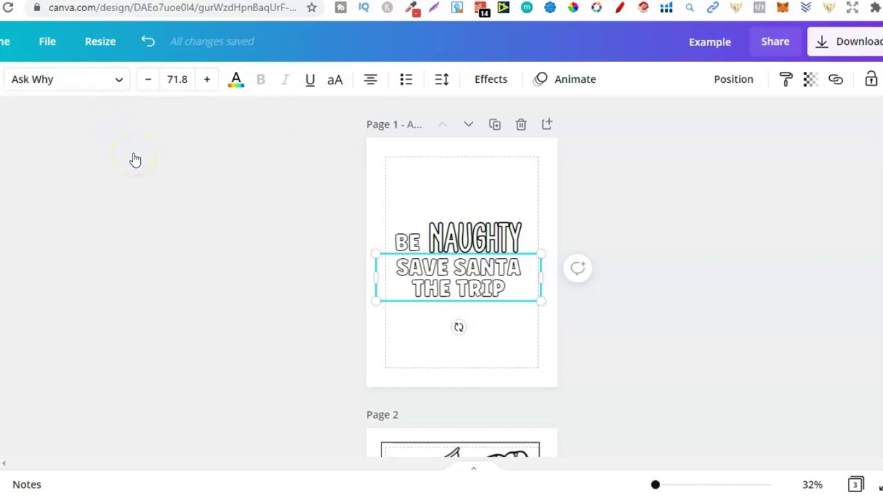
click(115, 79)
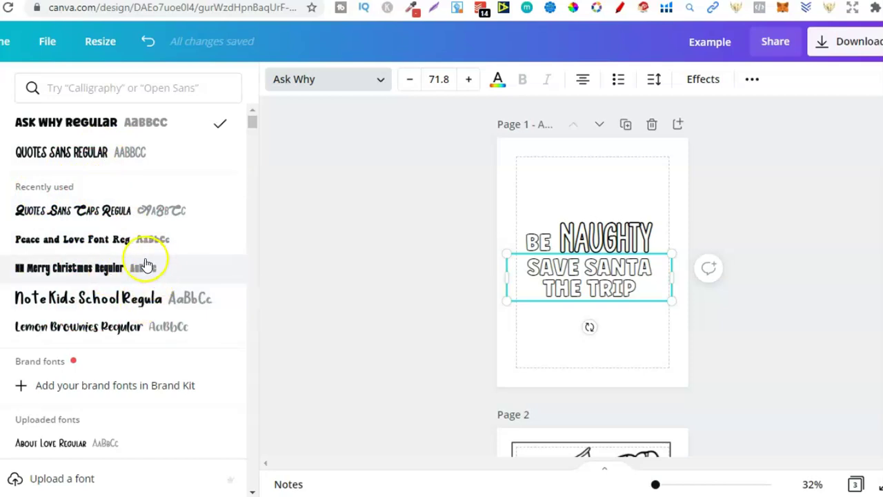
click(126, 274)
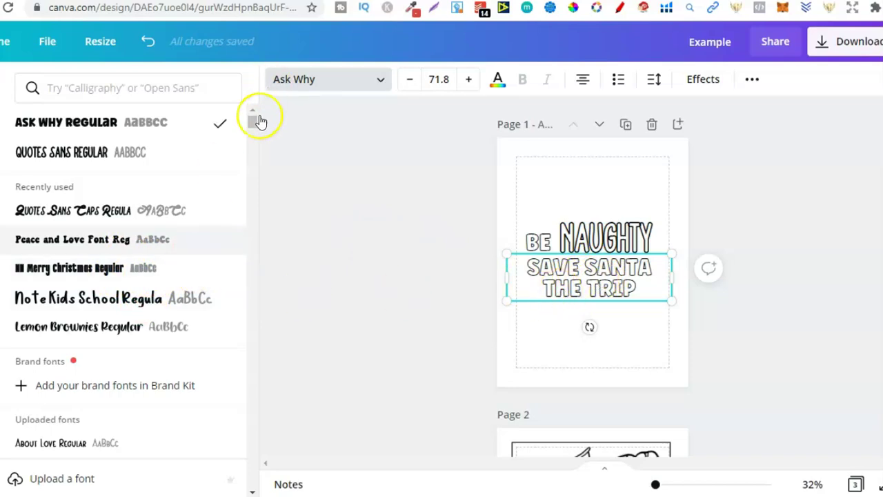
drag(253, 125, 254, 129)
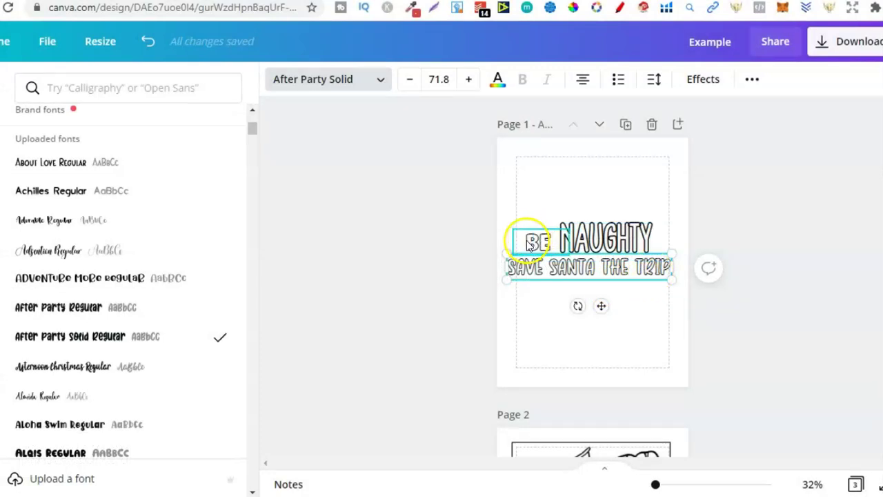
Set BE in After Party Solid and resize SAVE SANTA THE TRIP to two lines at size 101
click(528, 241)
click(158, 338)
click(602, 273)
drag(672, 265, 623, 274)
drag(633, 311, 669, 327)
click(770, 370)
Nudge SAVE SANTA THE TRIP slightly down and deselect to preview the page
click(511, 300)
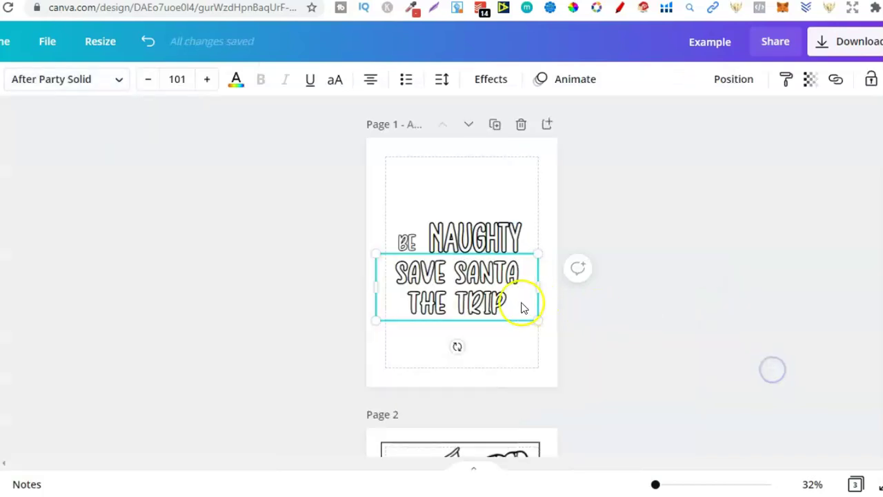
click(573, 311)
click(482, 299)
drag(481, 299, 482, 302)
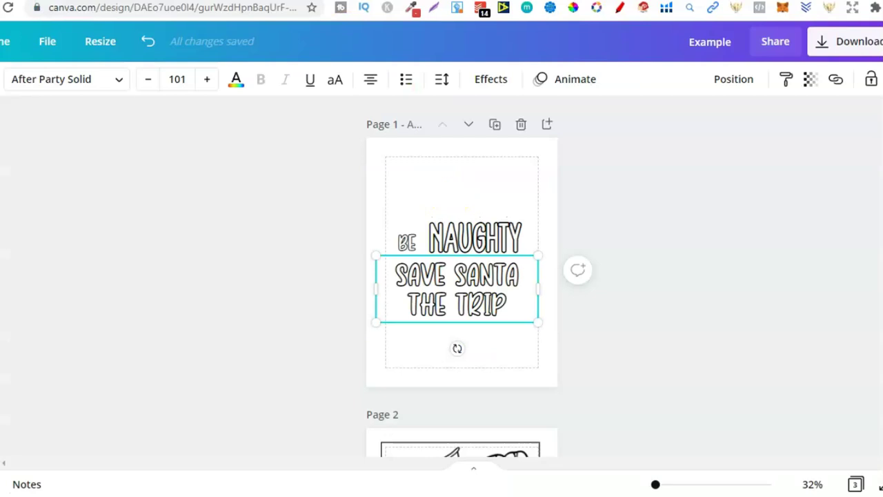
click(643, 197)
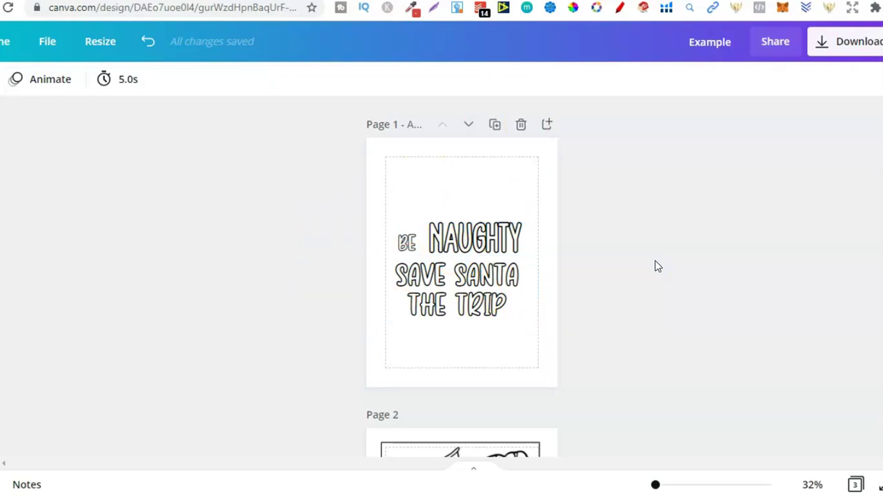
Select NAUGHTY and show its text effects plus the extra ••• options
click(652, 261)
click(558, 236)
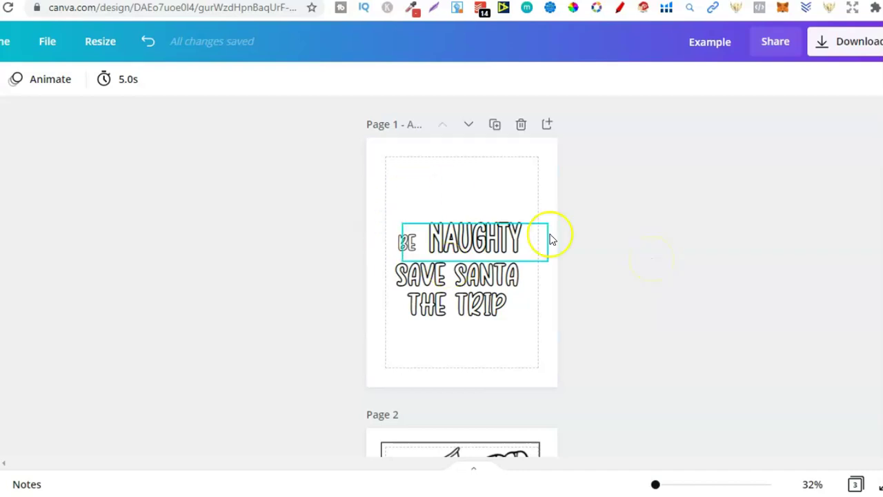
click(477, 240)
click(492, 81)
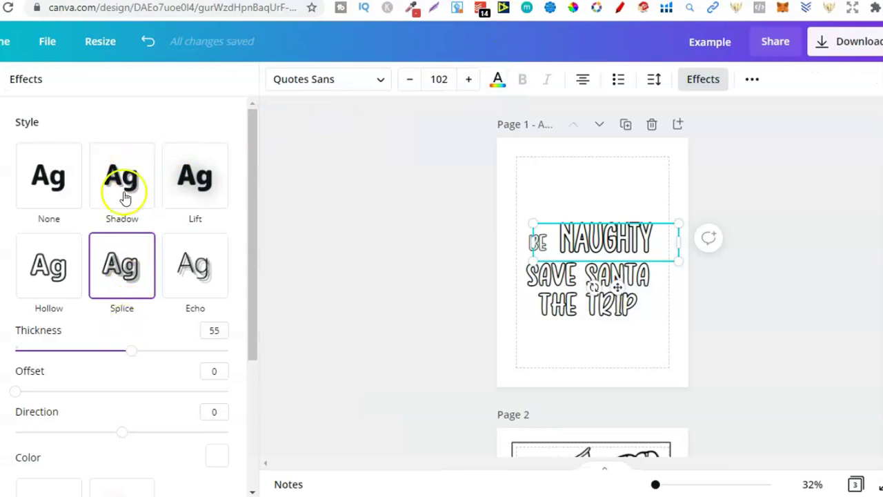
click(122, 261)
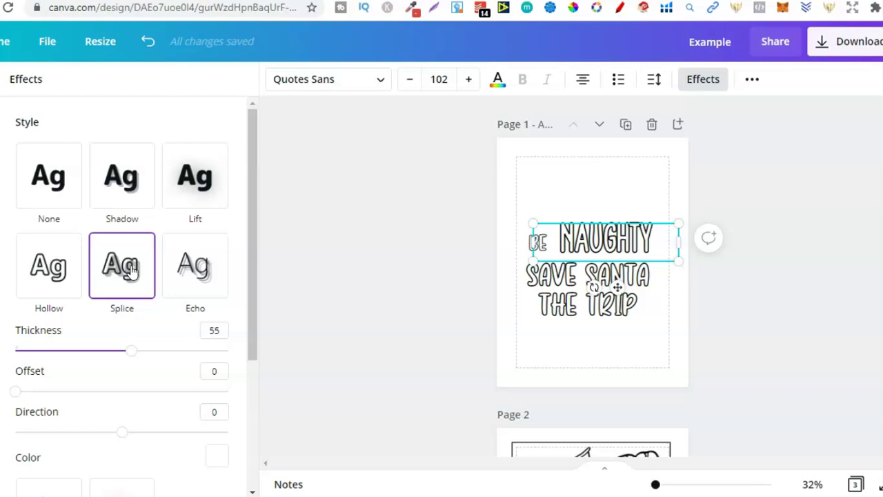
click(122, 177)
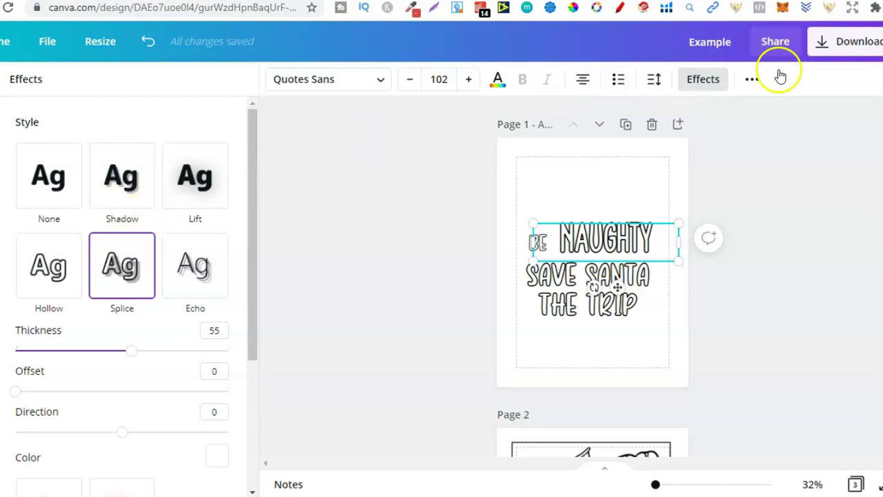
Duplicate the NAUGHTY text, remove the copy's effect so it's solid black, and nudge it right
click(750, 81)
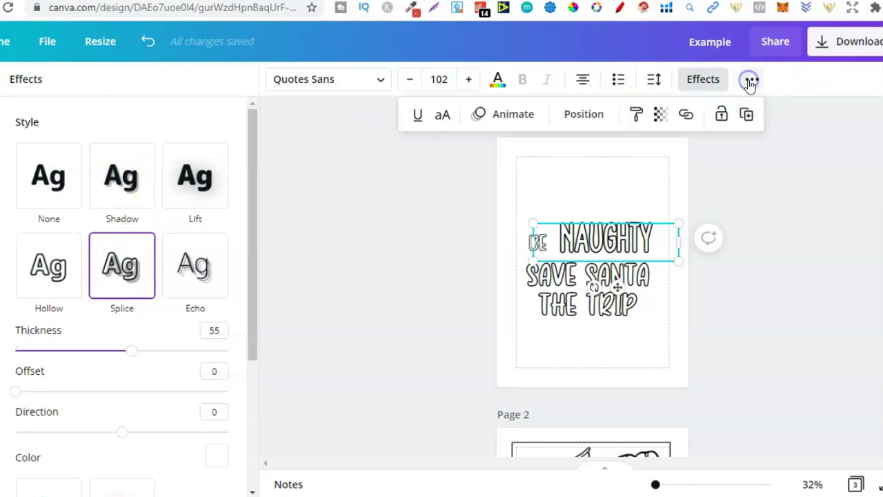
click(746, 114)
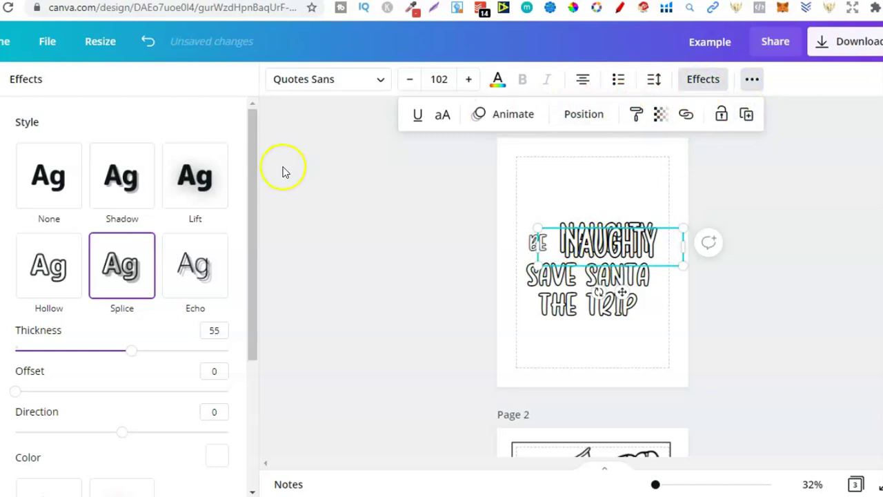
click(63, 188)
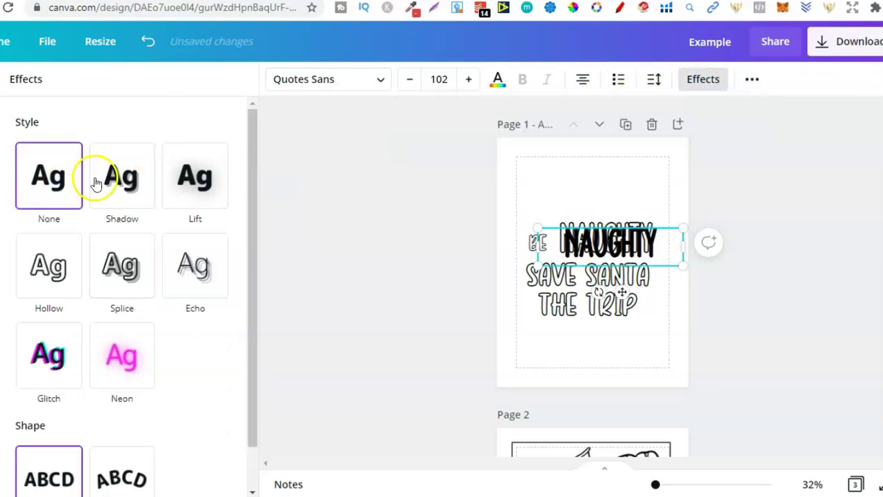
mouse_move(614, 238)
mouse_down()
mouse_move(611, 228)
mouse_move(606, 235)
mouse_up()
drag(656, 486, 671, 486)
key(shift+Right)
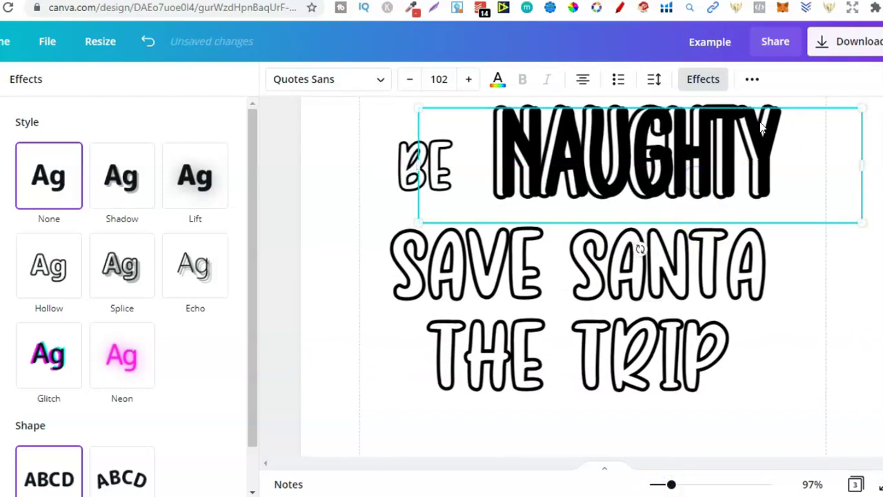
Set the solid NAUGHTY copy's transparency to 75 and send it one layer backward
click(754, 81)
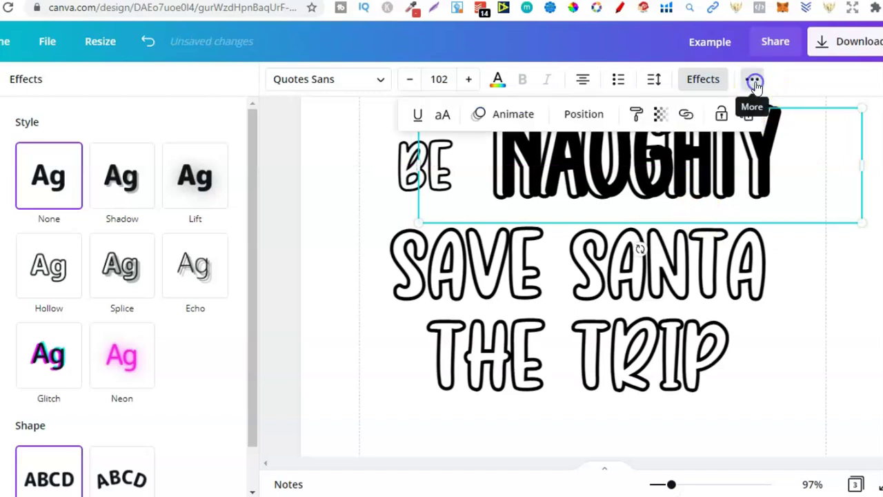
click(661, 116)
click(641, 158)
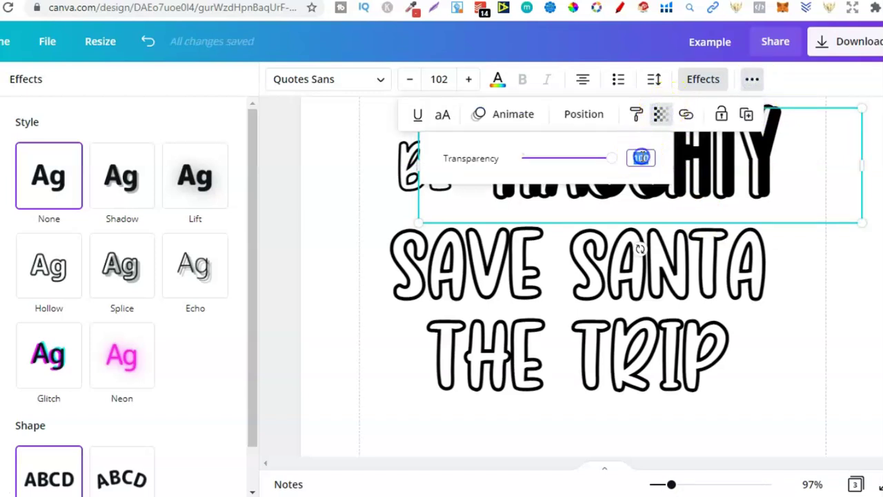
text(75)
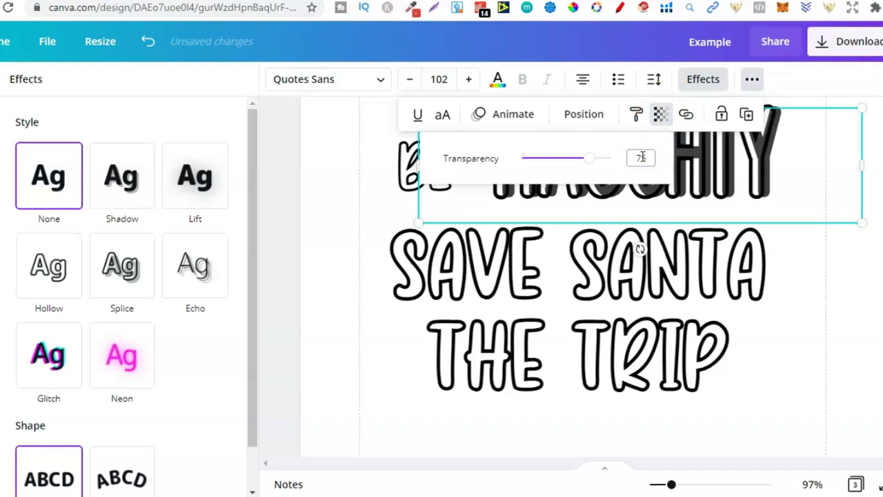
click(592, 122)
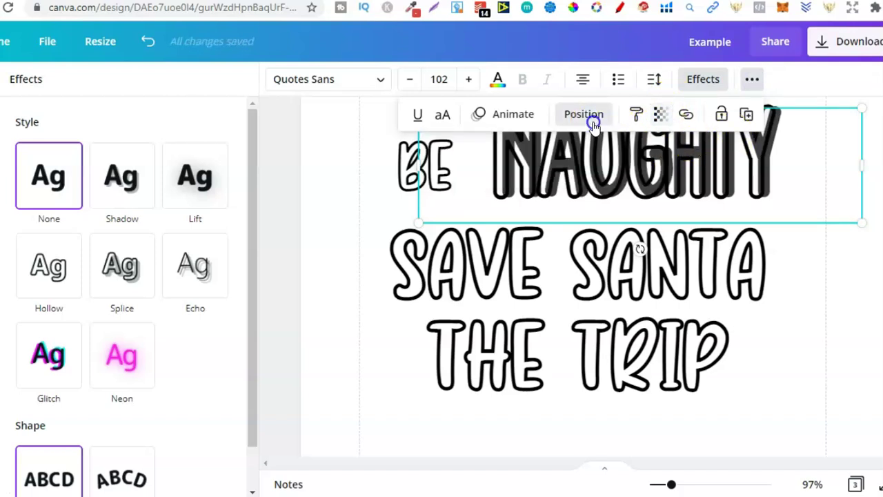
click(523, 160)
click(523, 160)
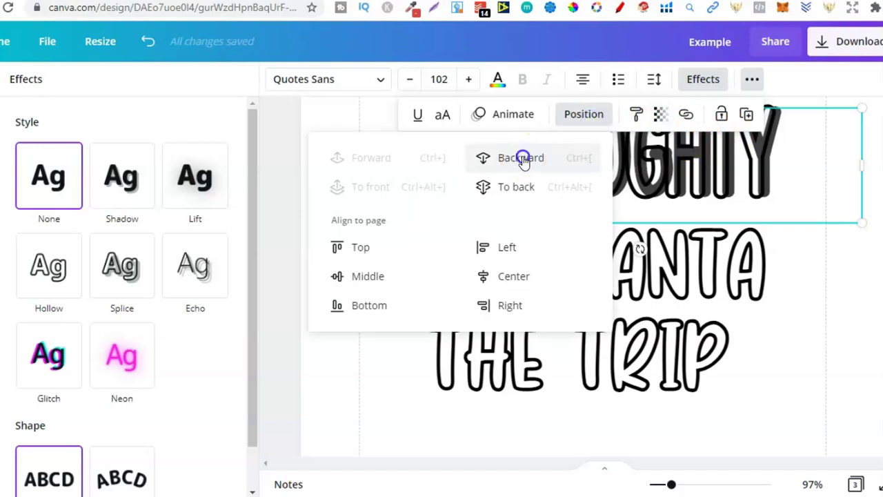
Zoom to fit the whole page and close the Effects panel
click(810, 482)
click(811, 481)
click(794, 427)
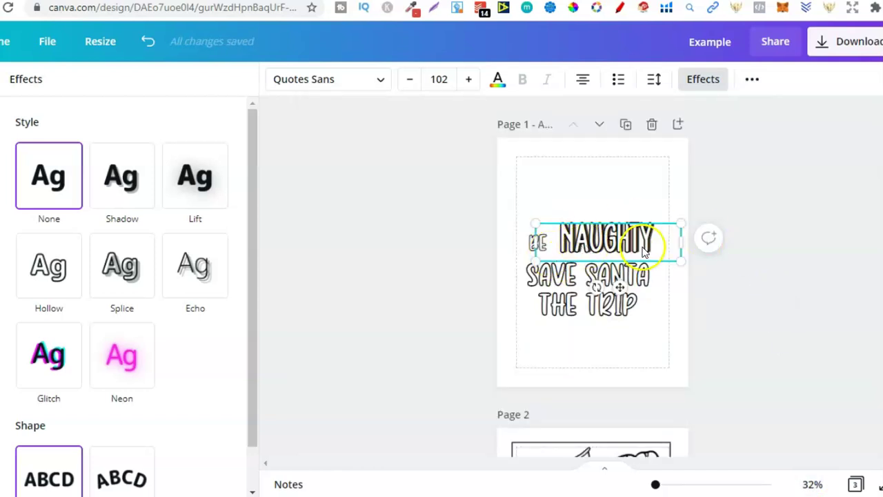
click(663, 276)
Deselect, reselect the NAUGHTY text box, then scroll down the canvas to Page 2
click(632, 290)
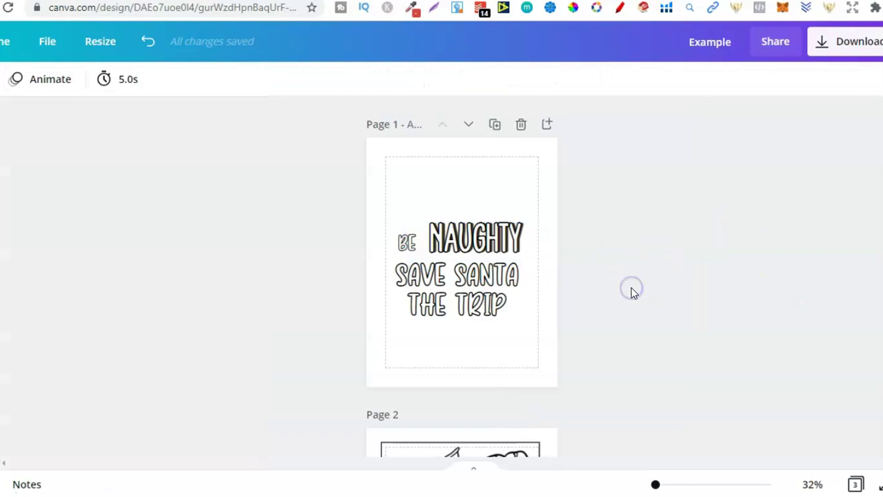
click(461, 238)
scroll(462, 276, down, 5)
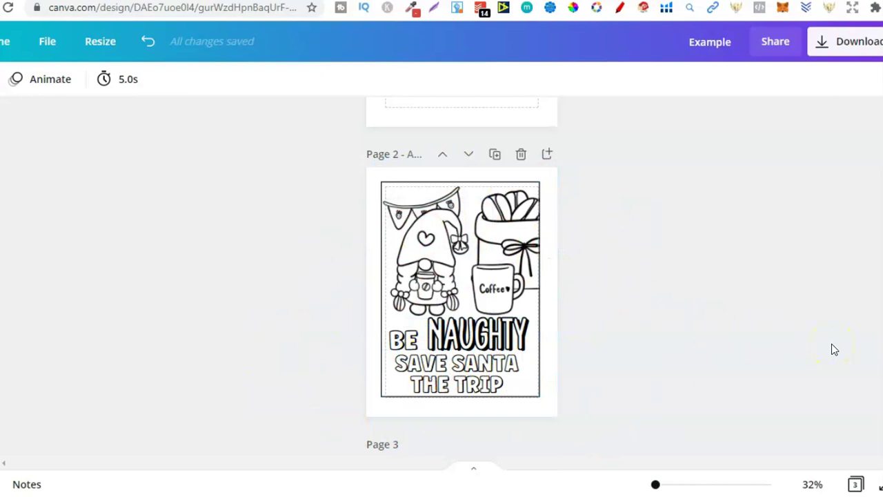
click(444, 238)
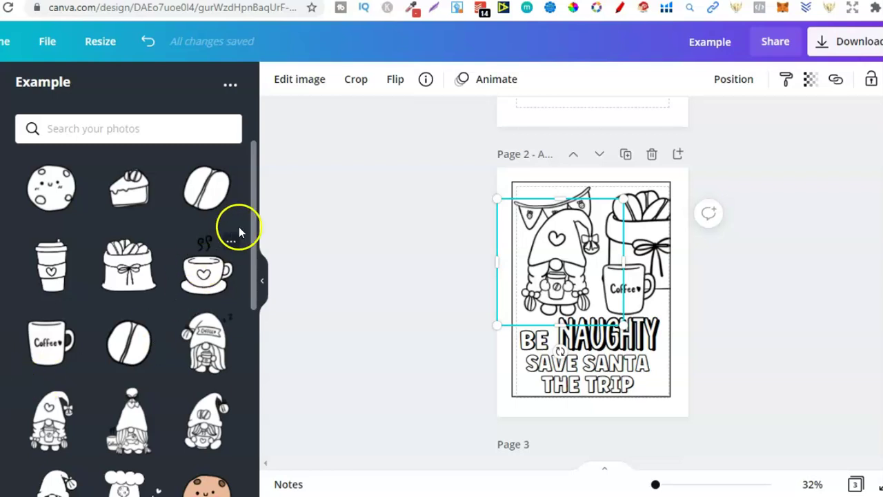
click(254, 192)
drag(253, 192, 251, 402)
click(200, 303)
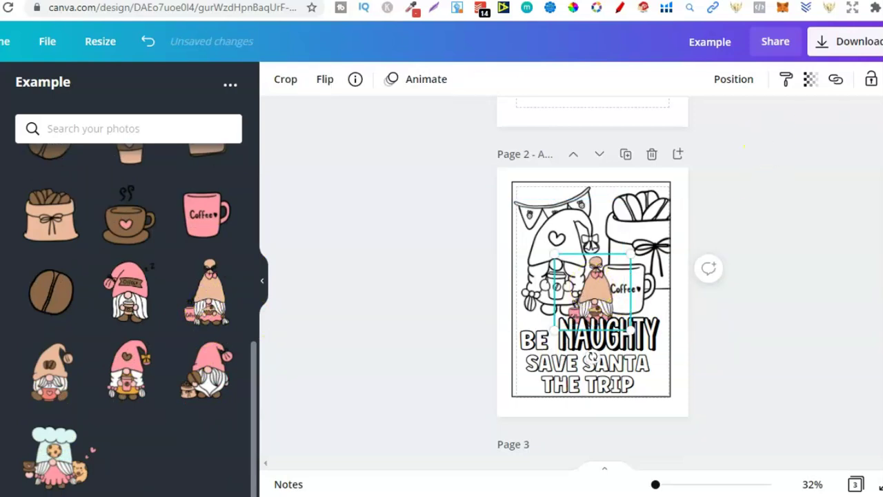
click(587, 281)
click(597, 272)
drag(597, 271, 573, 237)
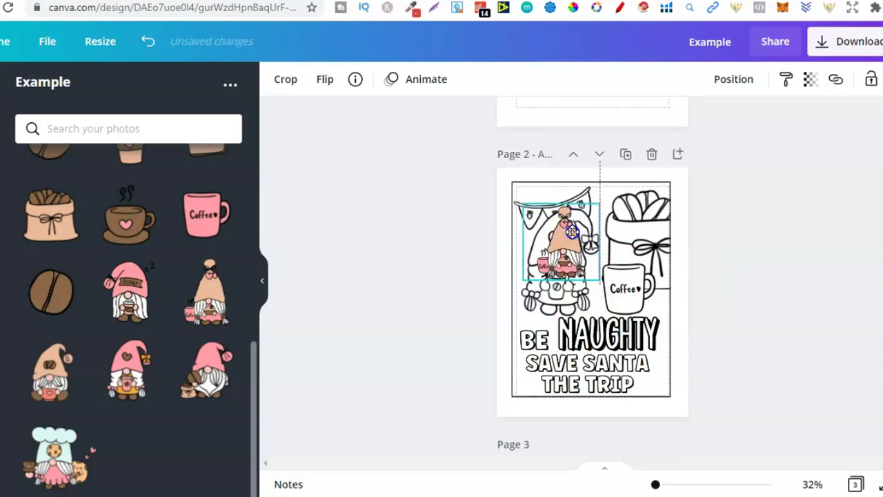
click(630, 233)
click(573, 240)
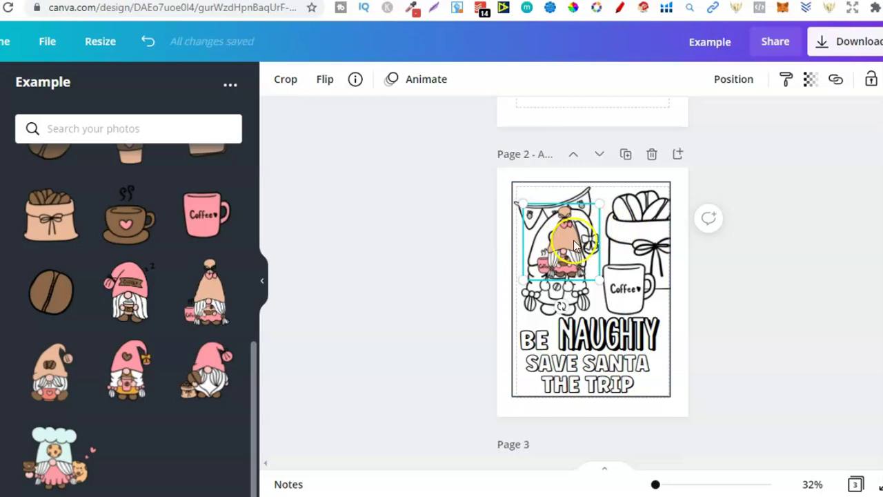
click(716, 164)
key(Delete)
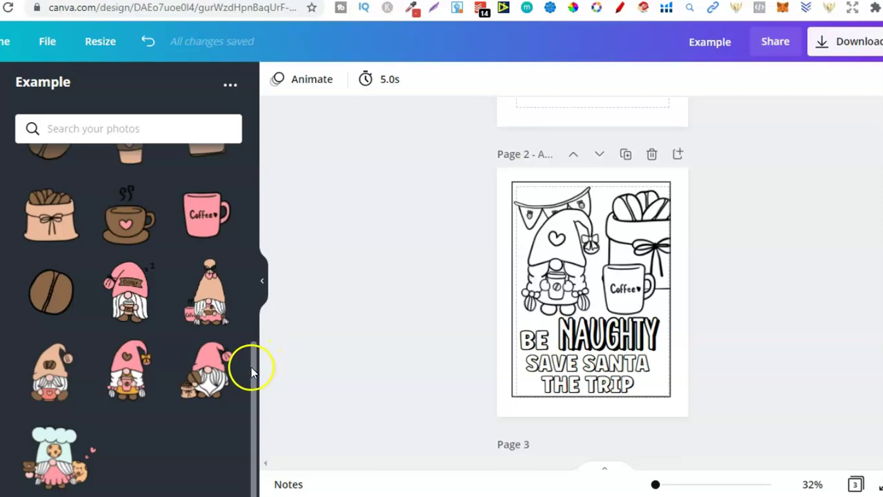
Add the steaming coffee cup upload to Page 2 and shrink it to a small size
drag(251, 365, 247, 256)
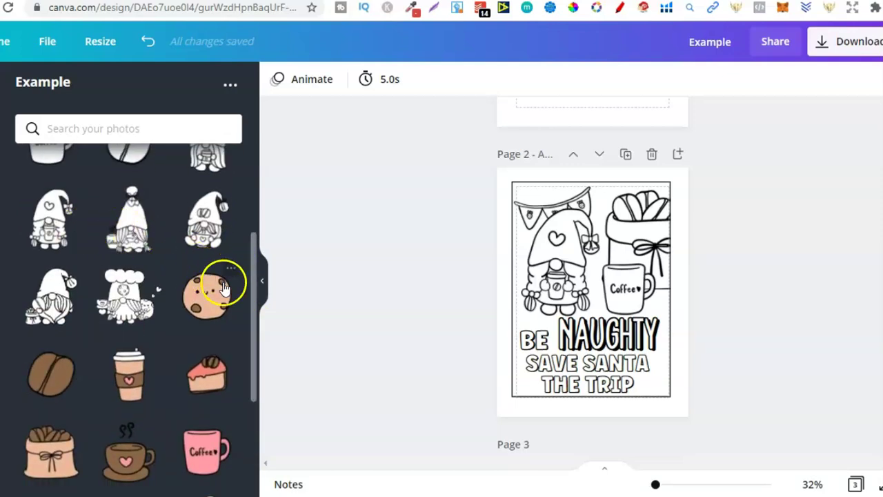
drag(254, 312, 252, 148)
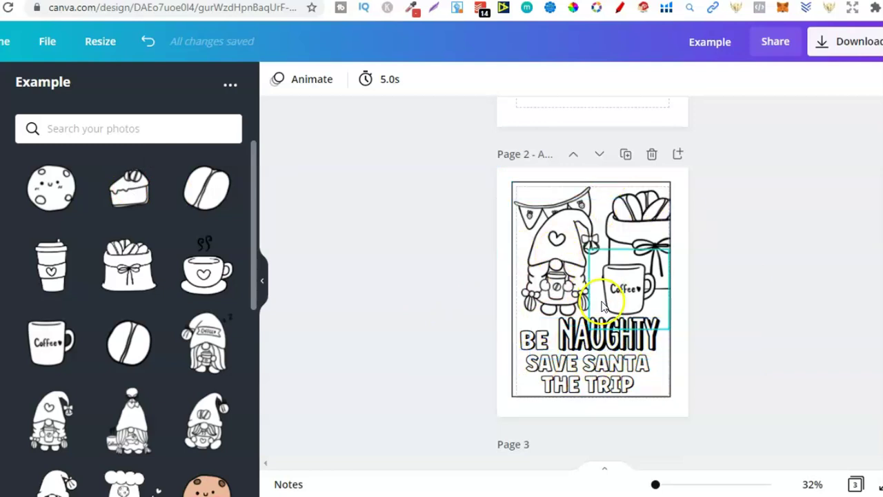
click(211, 264)
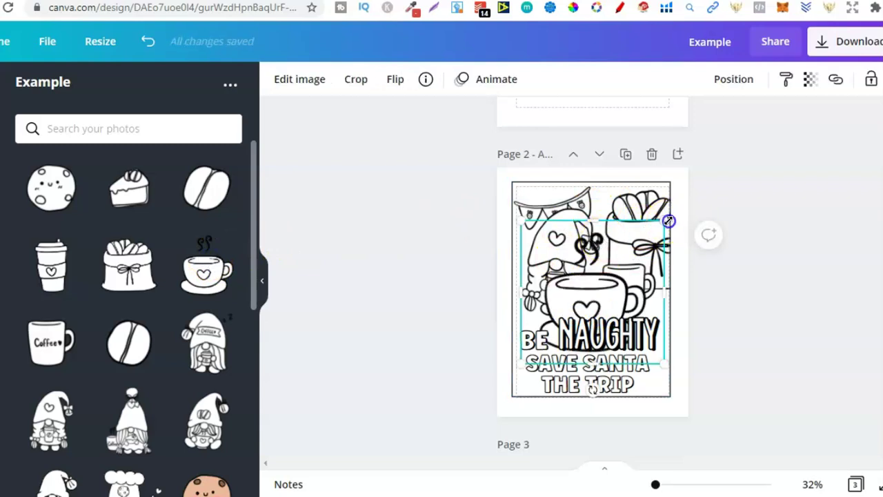
drag(664, 223, 551, 192)
Delete the Coffee mug and place the steaming cup in front of the gift sack
click(614, 288)
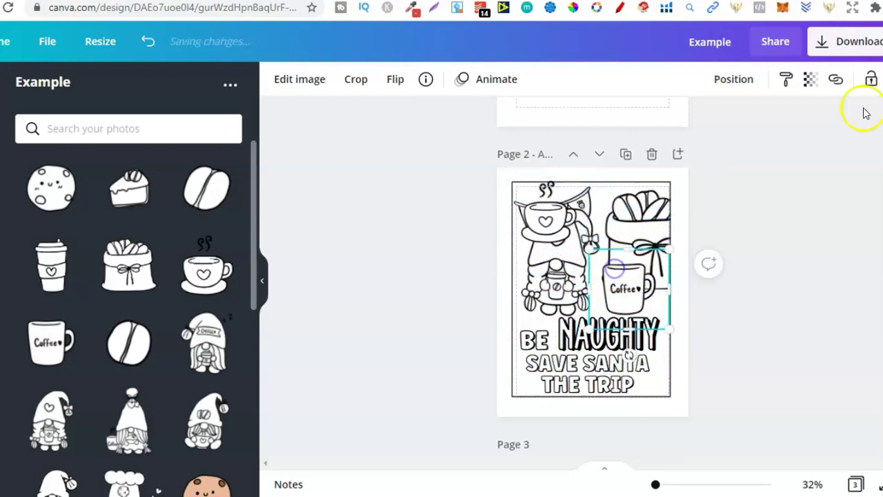
key(Delete)
click(548, 190)
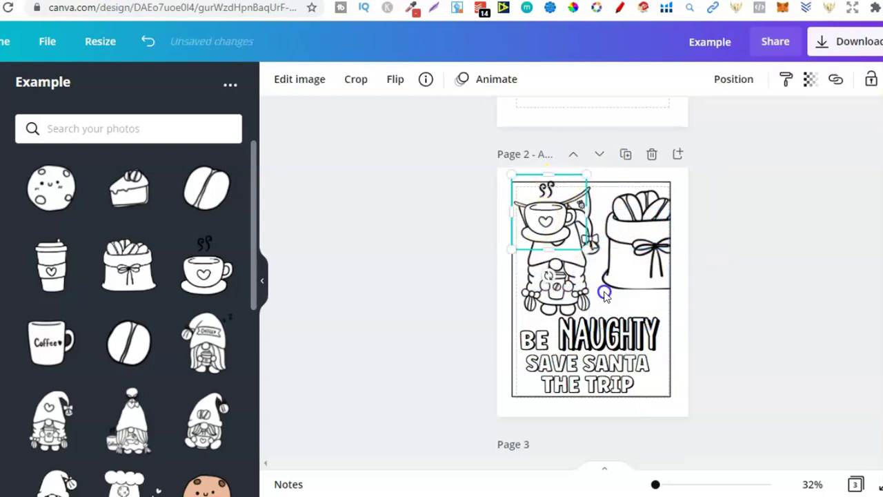
drag(536, 218, 614, 285)
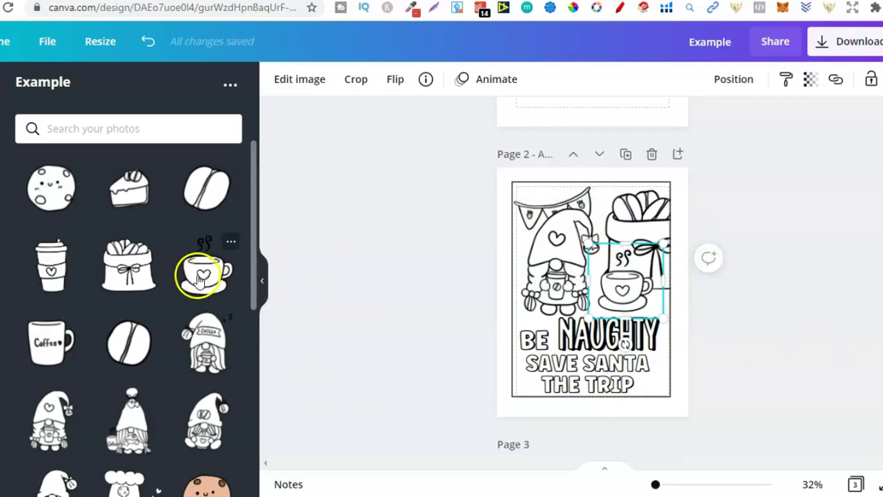
Duplicate Page 2 and delete every element on the copy to leave a blank page
click(624, 154)
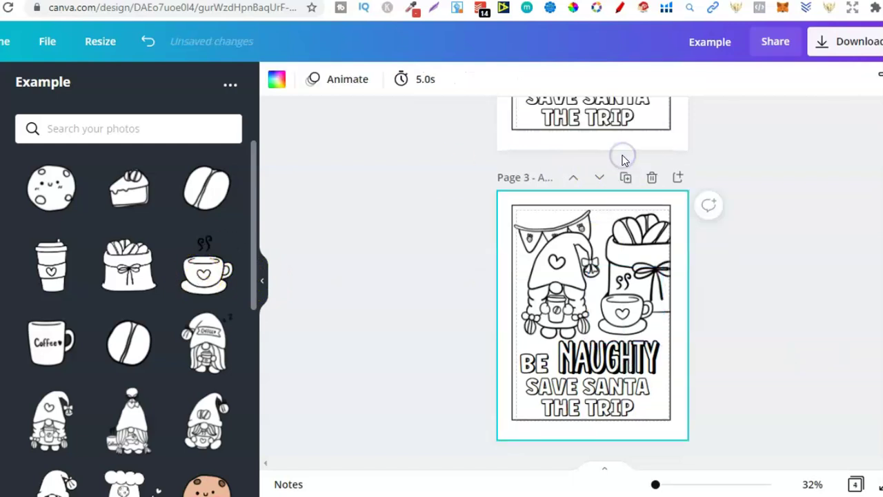
drag(708, 228, 386, 436)
key(Delete)
Add a coffee-bag graphic, enlarge and position it, then delete it again
click(126, 270)
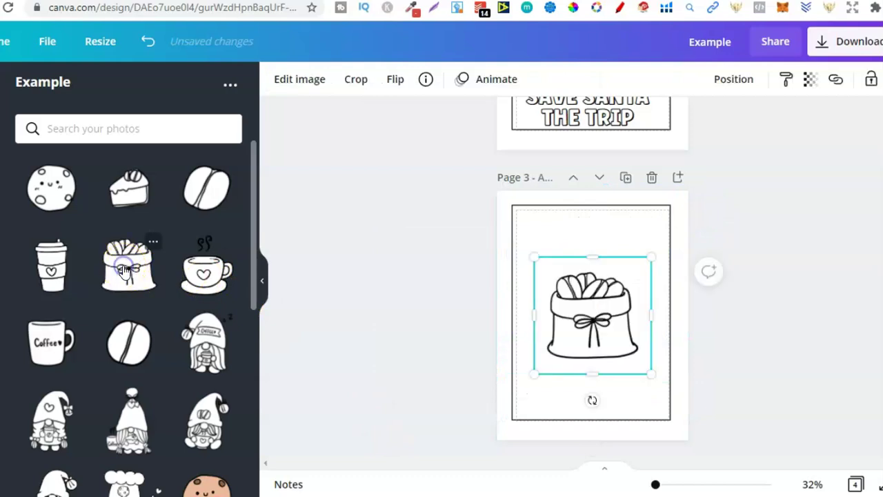
drag(652, 256, 701, 206)
drag(609, 273, 622, 281)
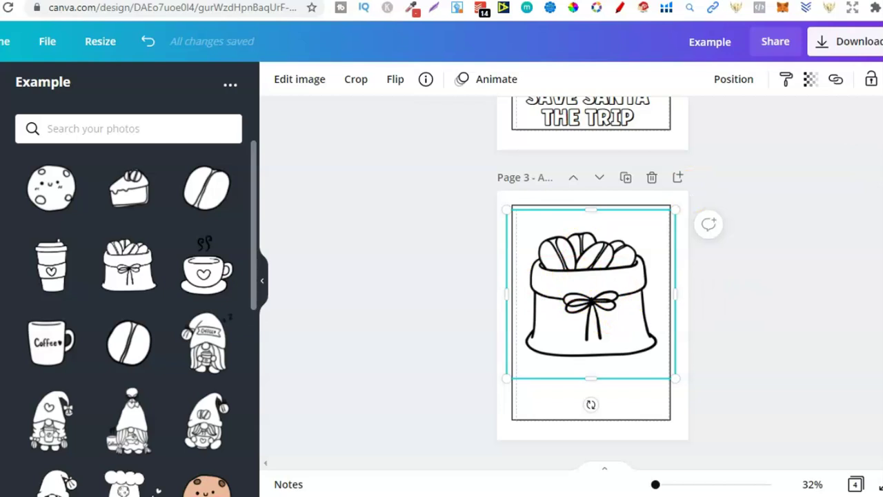
key(Delete)
scroll(592, 276, up, 4)
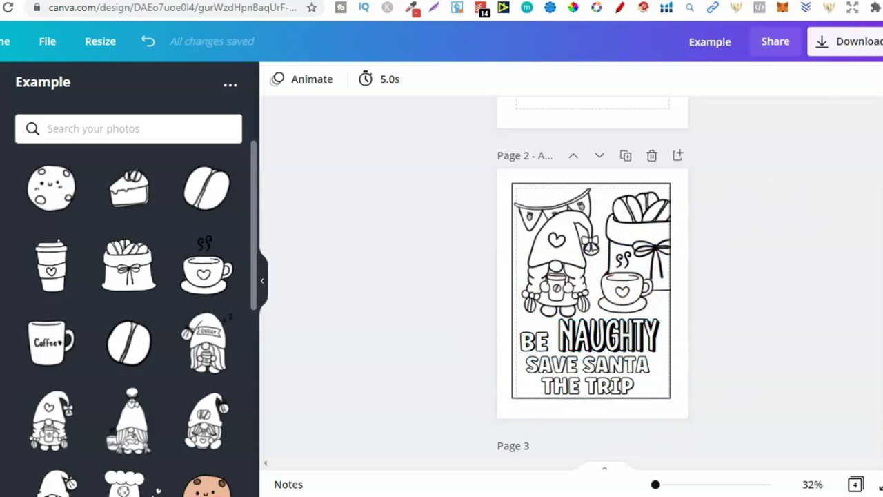
Delete blank Page 3, then inspect the hat, locked background and quote text on the patterned page
scroll(690, 276, down, 3)
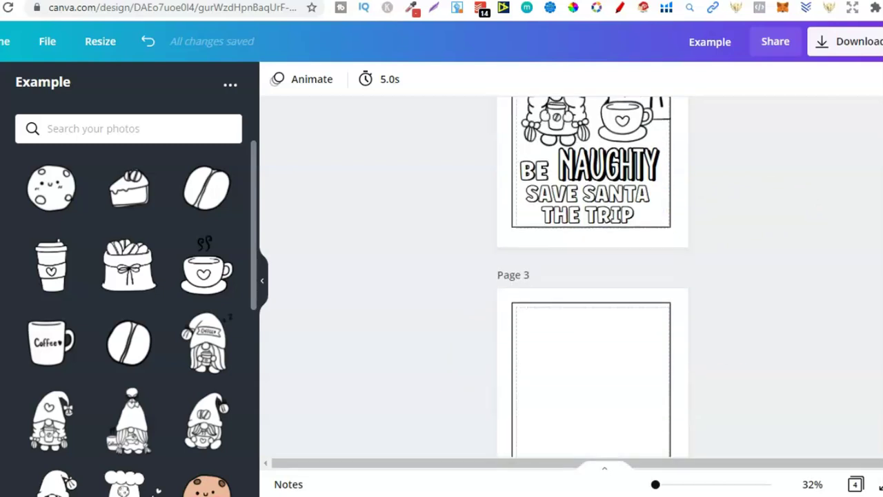
click(653, 253)
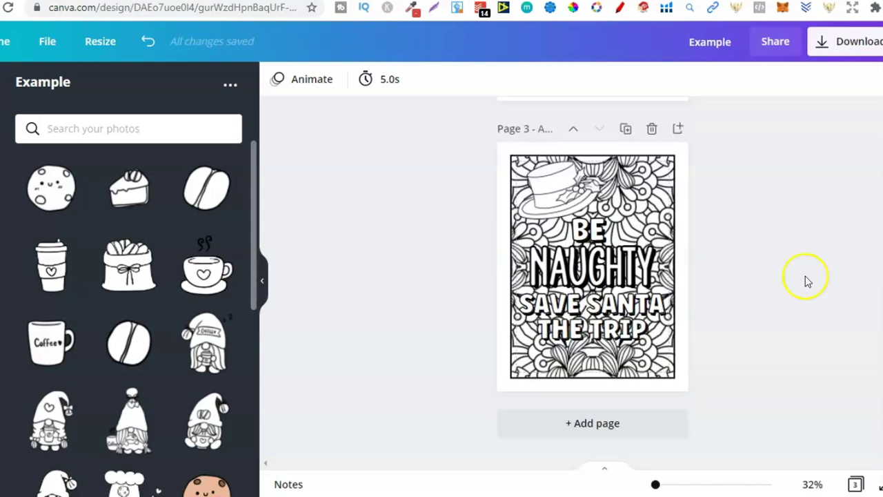
click(562, 181)
click(808, 222)
click(645, 194)
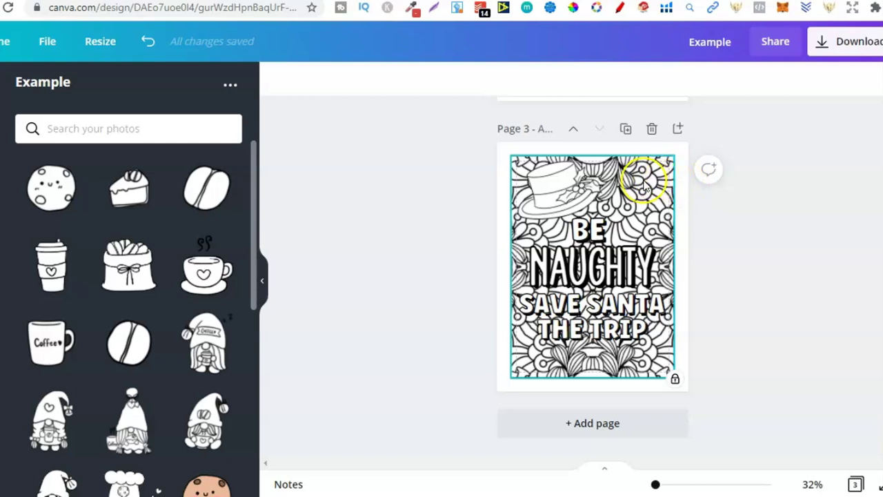
click(741, 261)
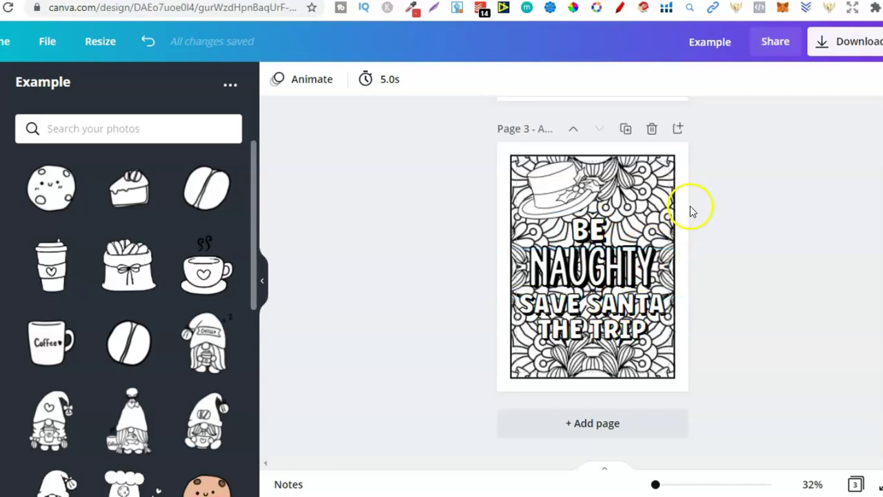
drag(676, 200, 473, 349)
click(839, 283)
Check the fonts of the SAVE SANTA THE TRIP and BE NAUGHTY text on page 2
scroll(593, 276, up, 10)
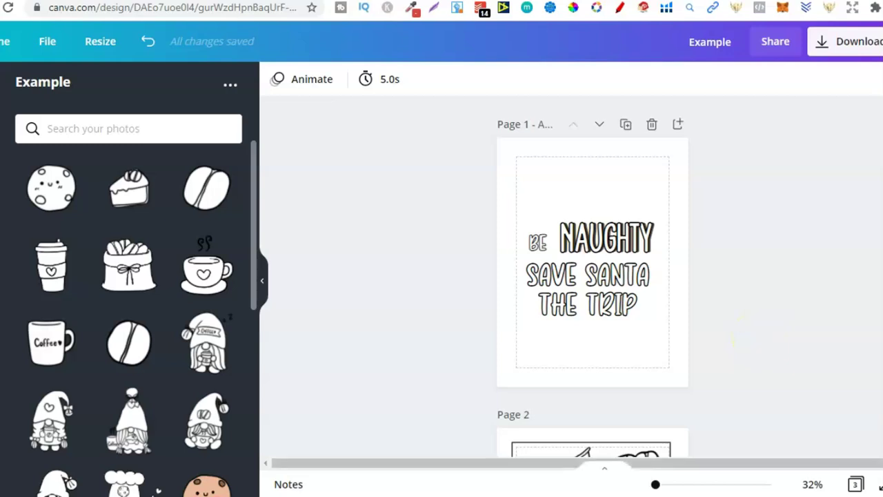
scroll(757, 341, down, 5)
scroll(598, 283, down, 2)
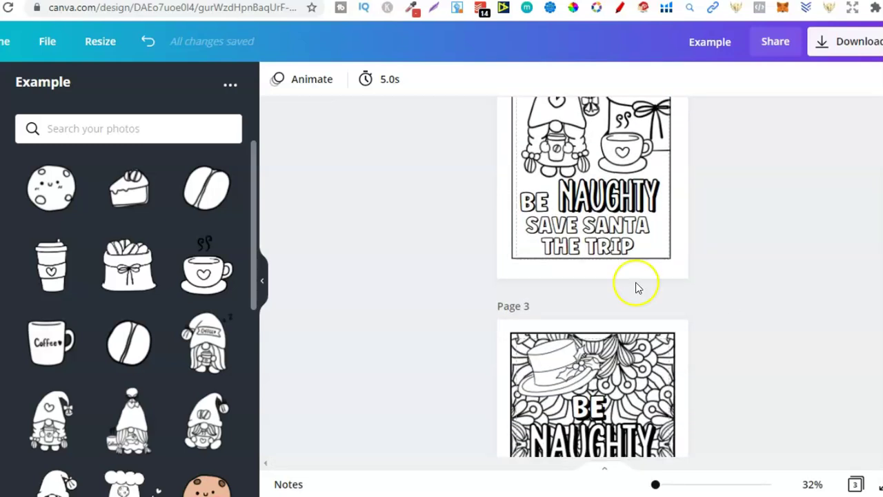
click(573, 252)
click(533, 198)
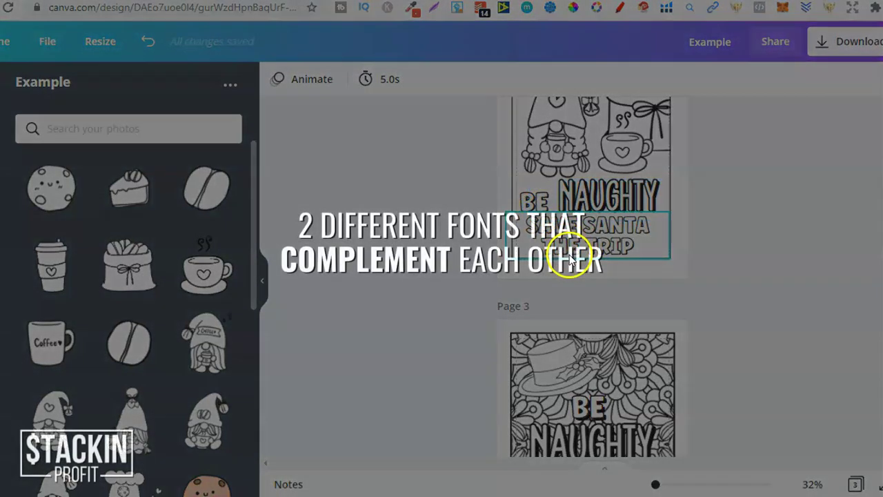
click(626, 194)
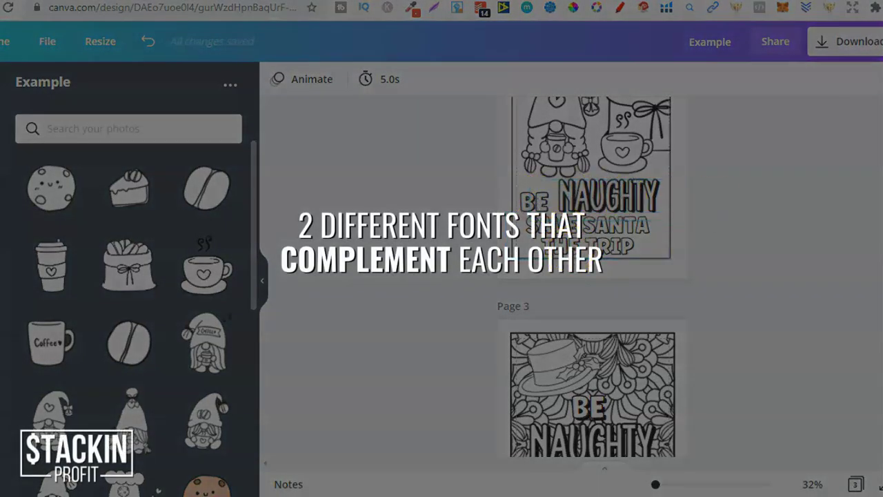
Check the fonts of the SAVE SANTA THE TRIP and NAUGHTY text on page 3
scroll(593, 276, down, 4)
click(564, 363)
click(583, 362)
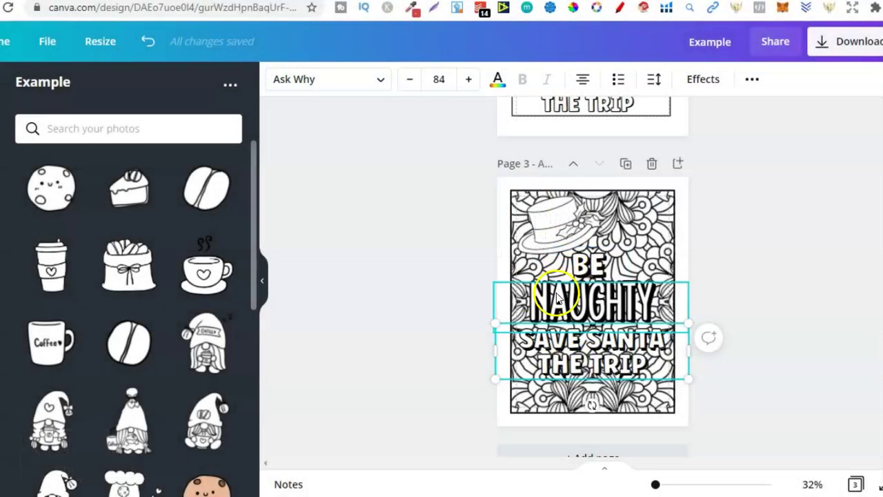
click(556, 297)
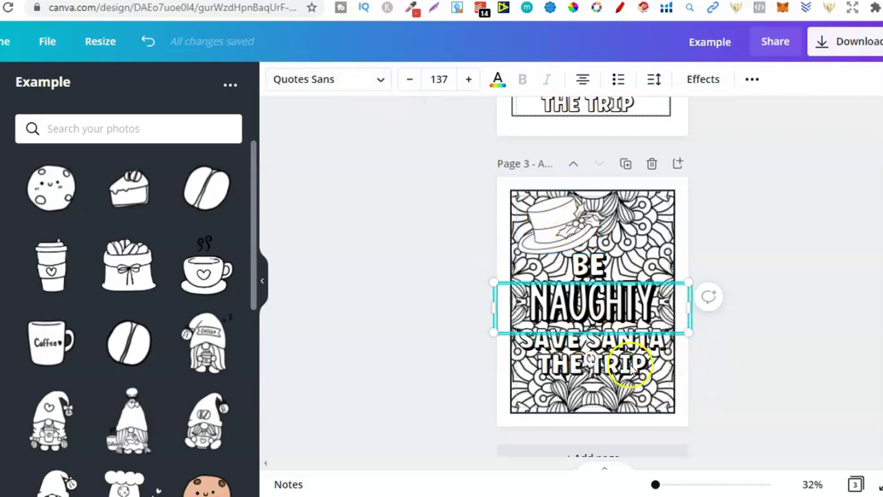
click(795, 242)
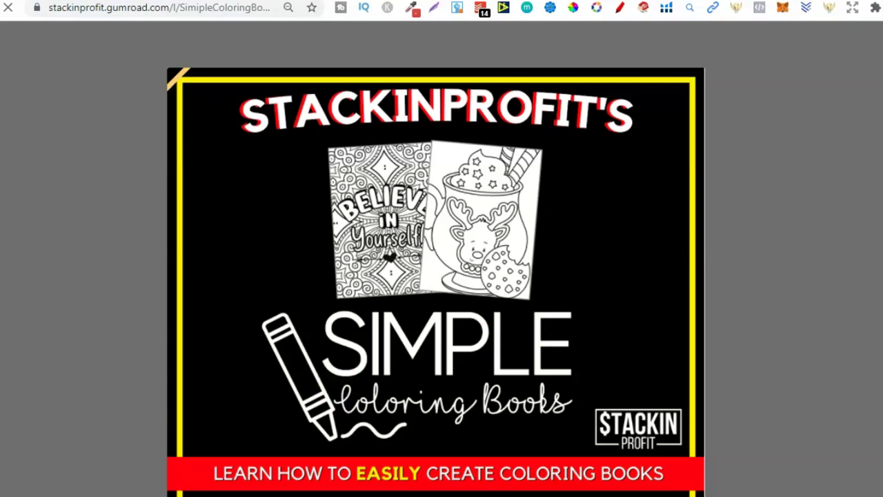
scroll(435, 276, down, 1)
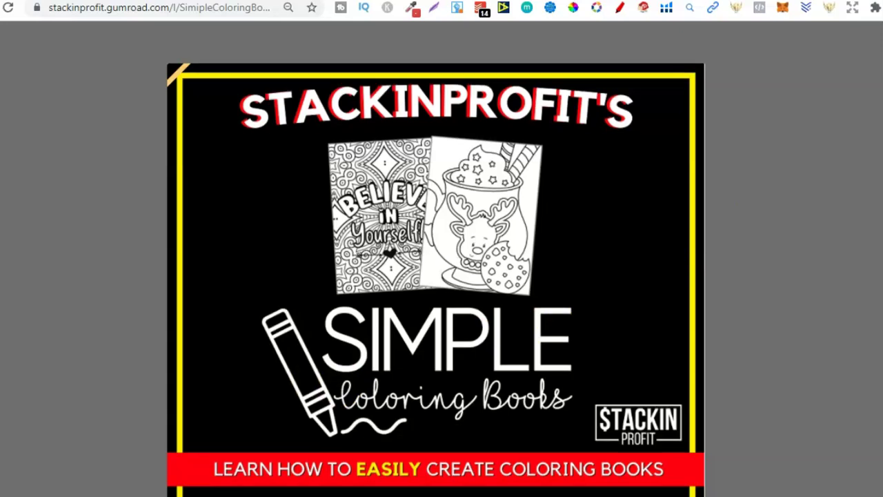
scroll(368, 153, down, 7)
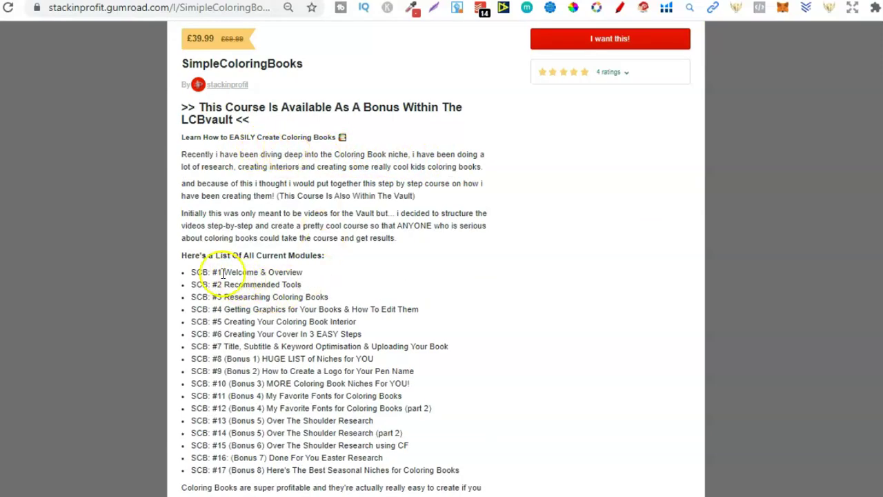
drag(223, 272, 397, 409)
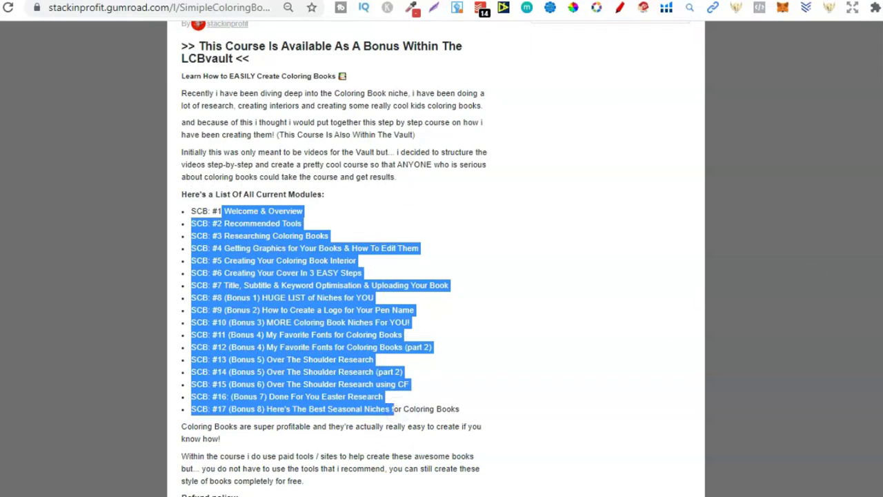
scroll(434, 259, down, 1)
scroll(435, 259, up, 1)
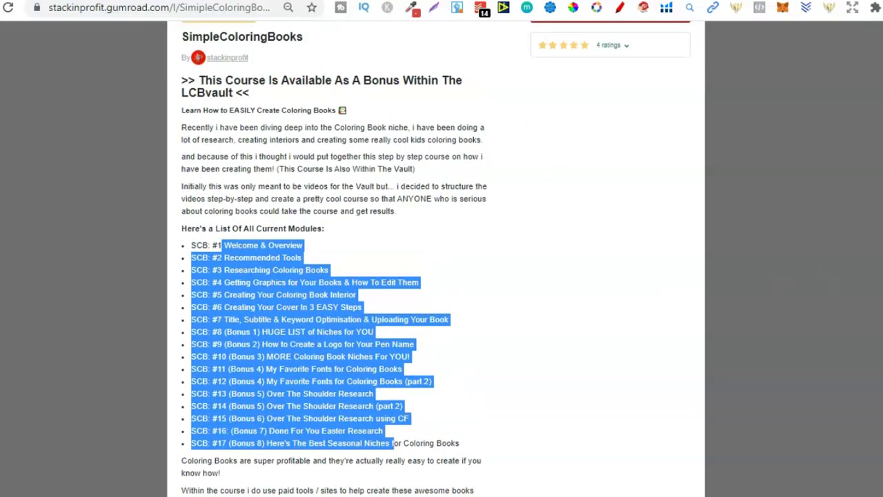
scroll(434, 259, up, 8)
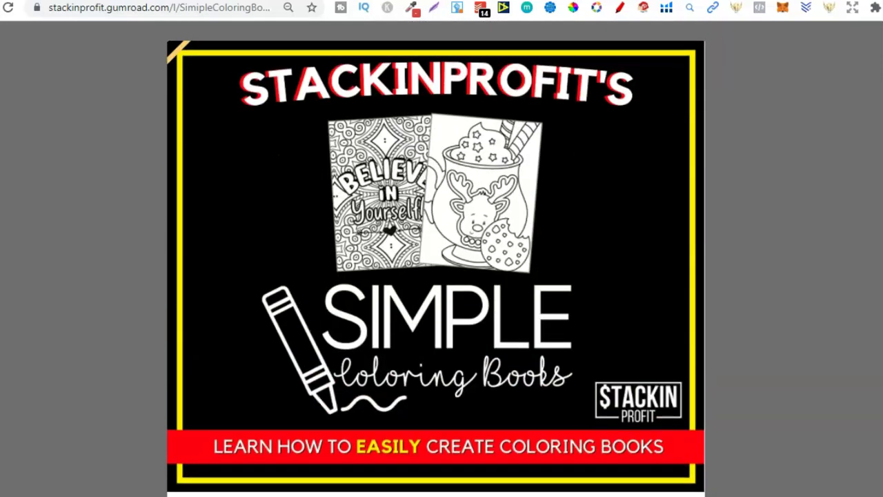
Open the LCBvault page and highlight 'Simple Coloring Books' among its included courses
click(608, 0)
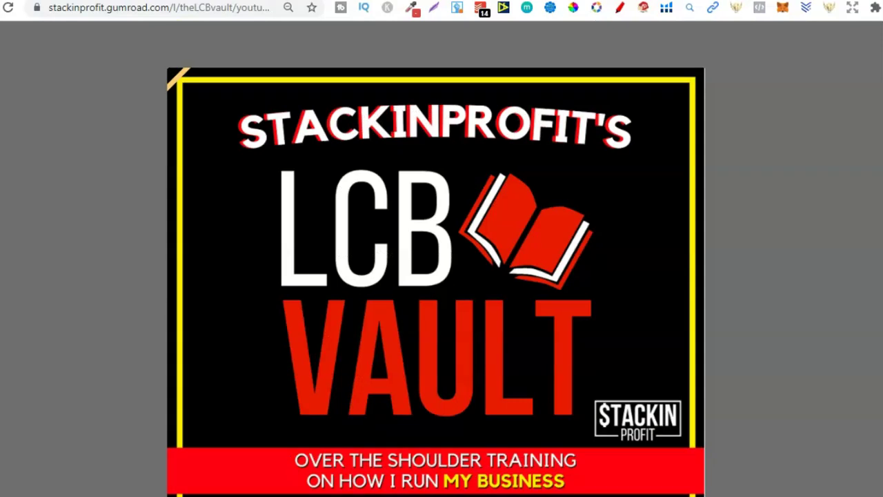
scroll(436, 207, down, 5)
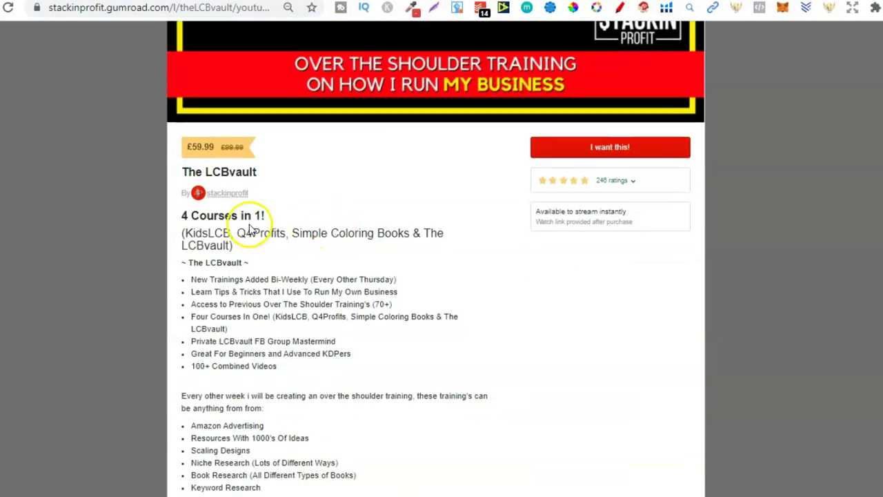
drag(182, 234, 410, 234)
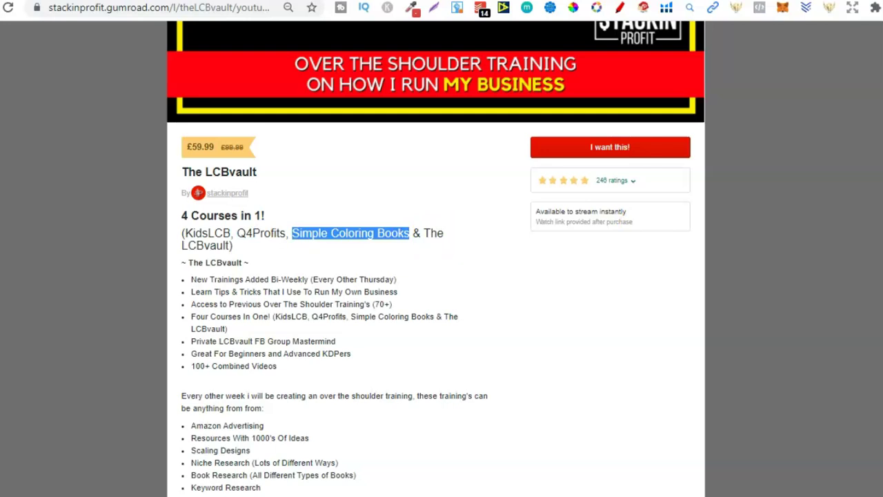
scroll(436, 258, up, 5)
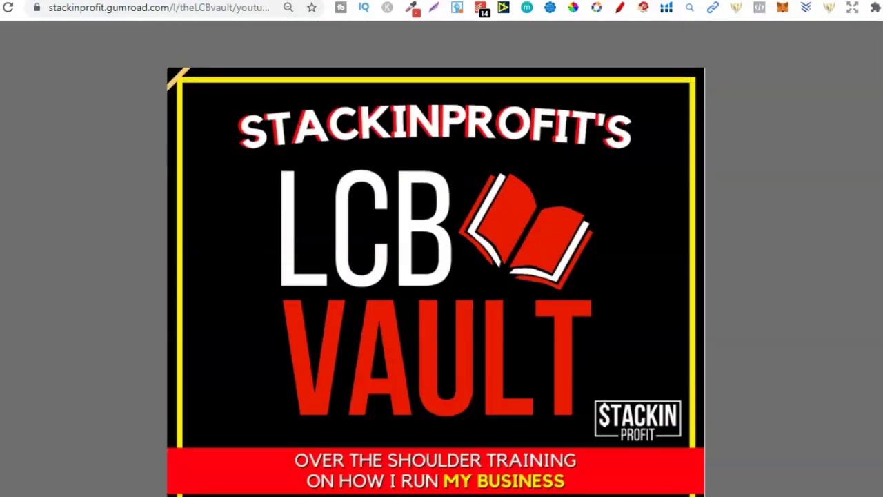
scroll(435, 259, down, 1)
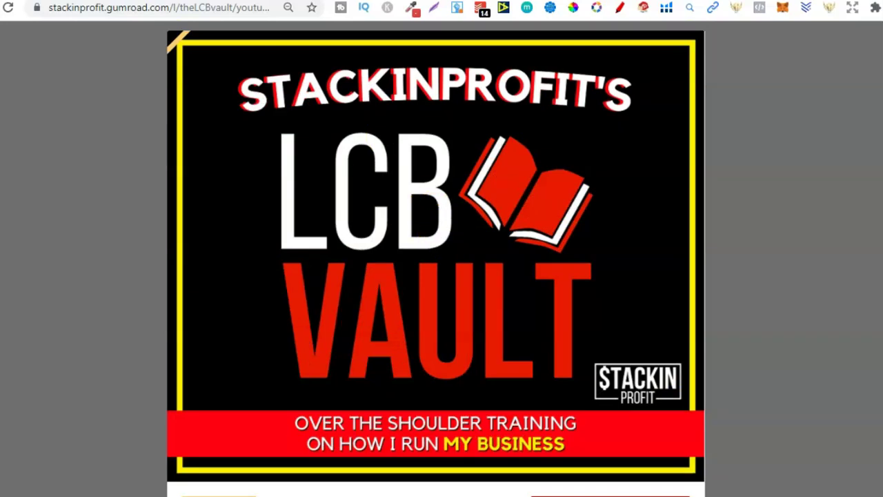
Switch to the SimpleCoverCreation free course page and scroll through its listing
key(ctrl+Tab)
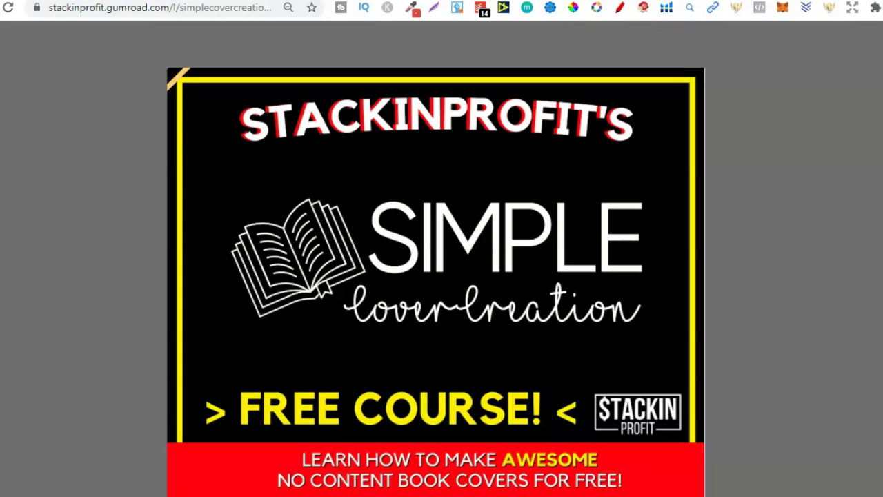
scroll(370, 231, down, 4)
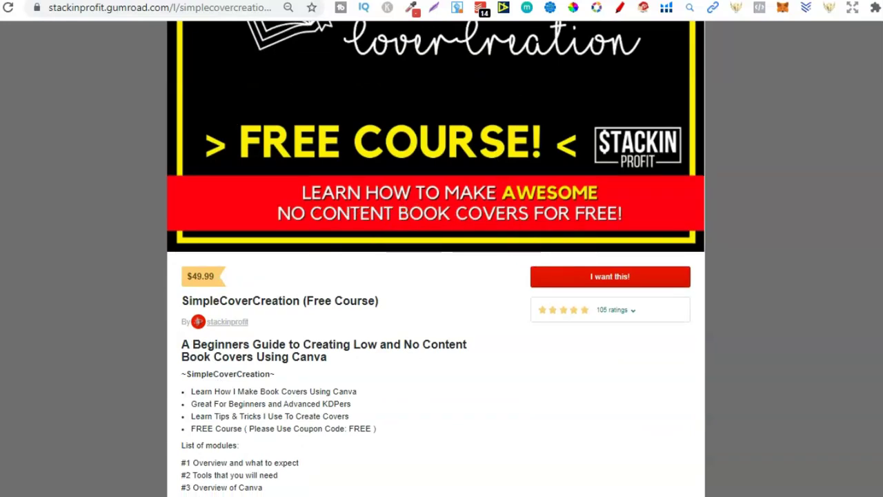
scroll(436, 258, down, 2)
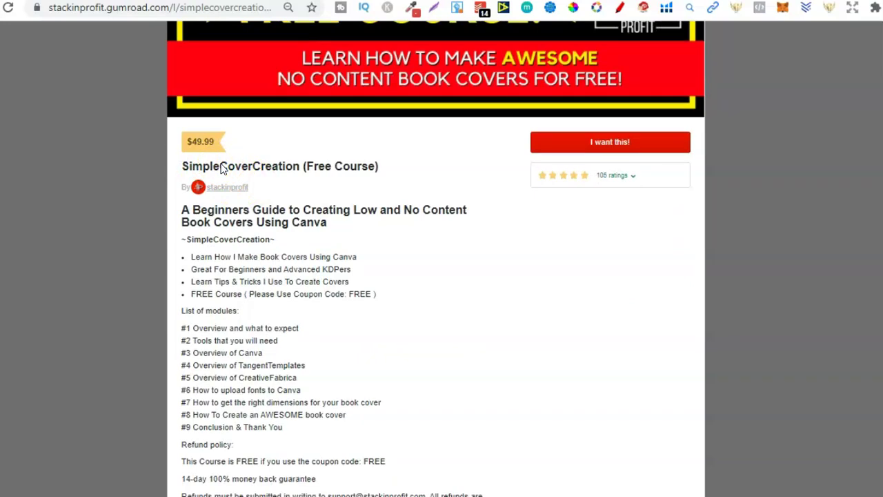
scroll(775, 266, up, 5)
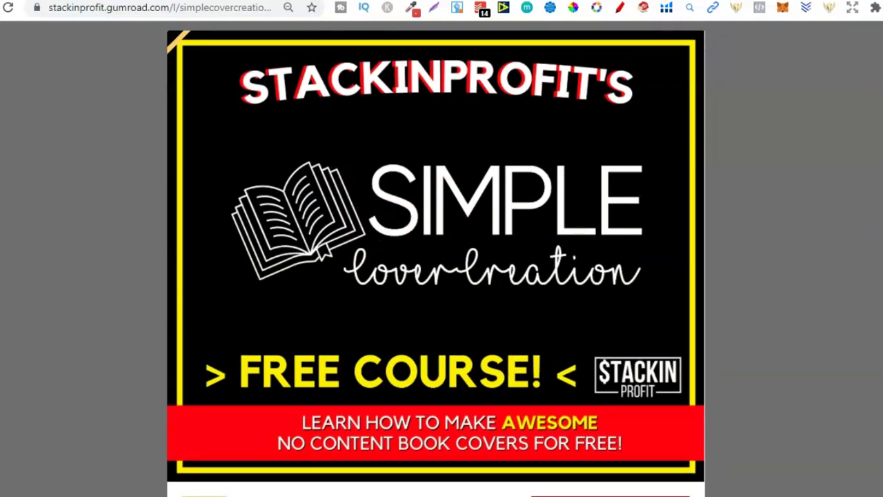
scroll(436, 276, down, 5)
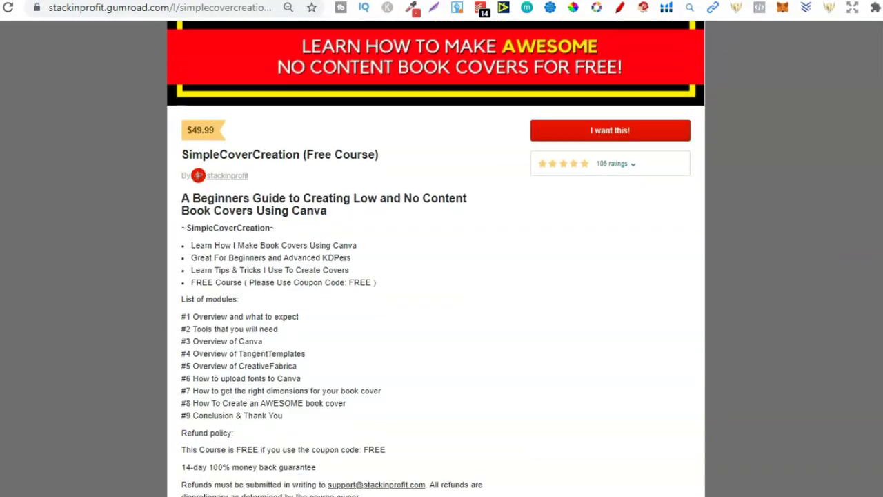
Expand the 105-ratings breakdown, then return to the Canva coloring-book design
click(616, 164)
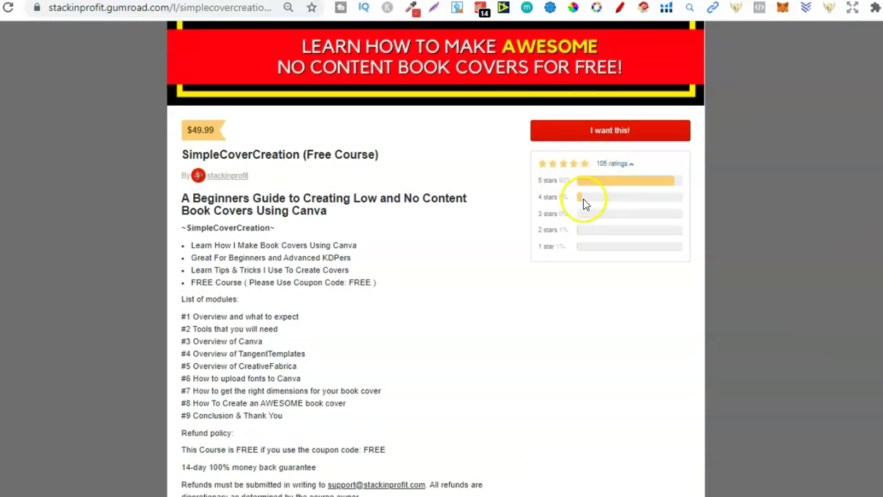
scroll(436, 276, up, 5)
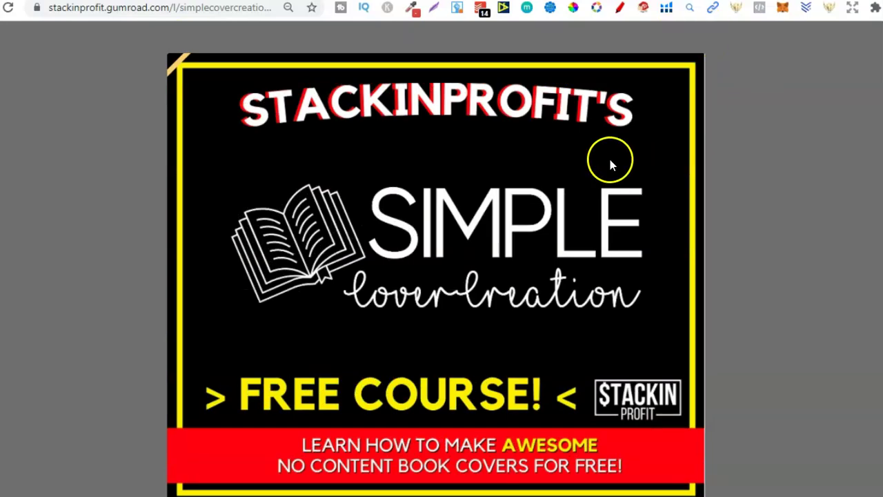
key(ctrl+Tab)
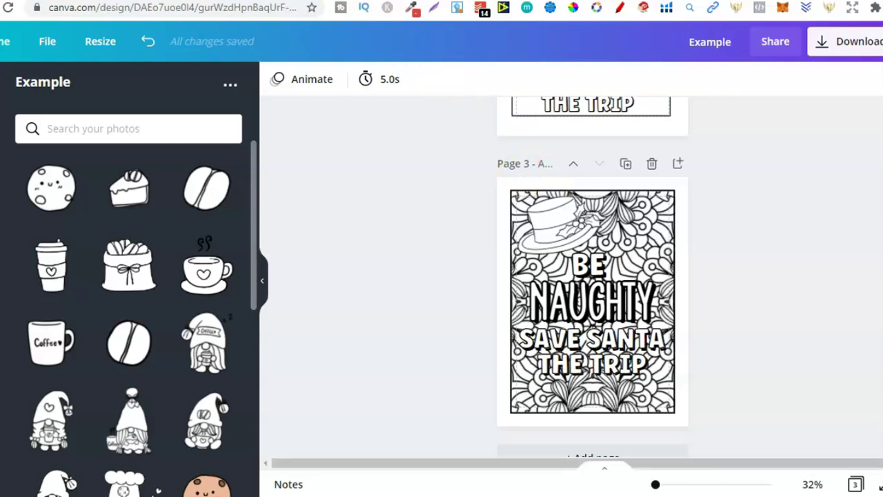
scroll(592, 276, down, 1)
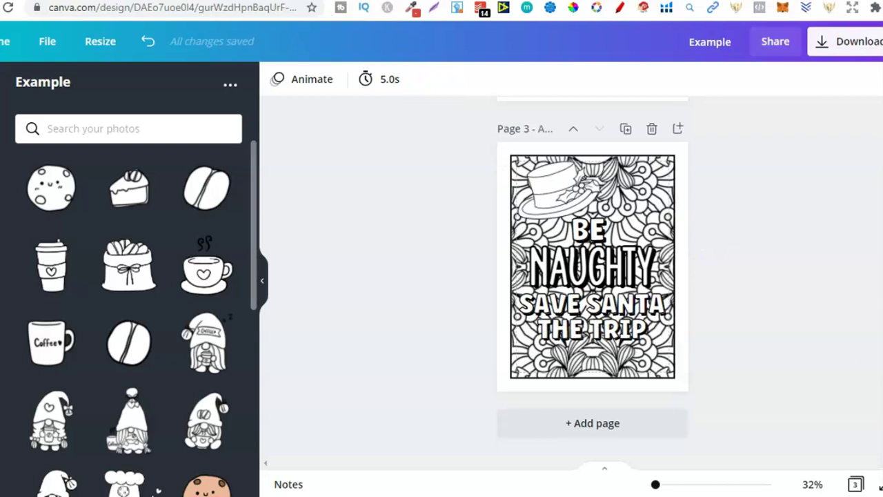
scroll(777, 198, up, 10)
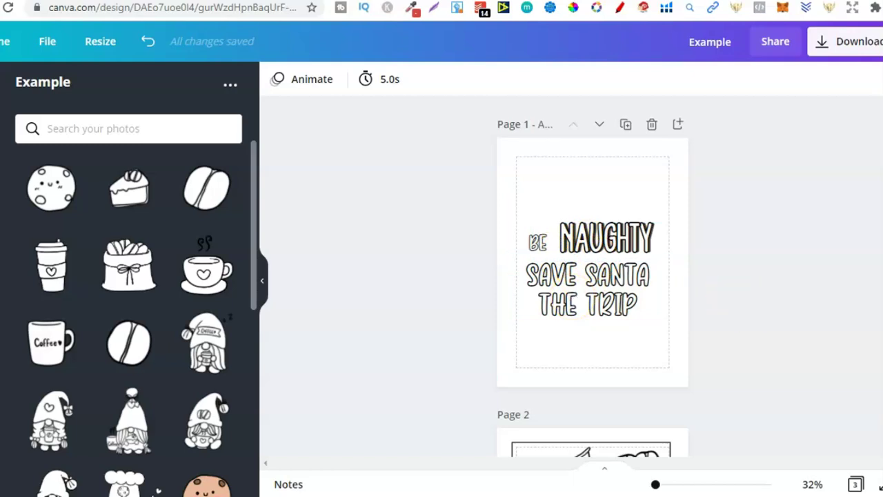
scroll(592, 283, down, 4)
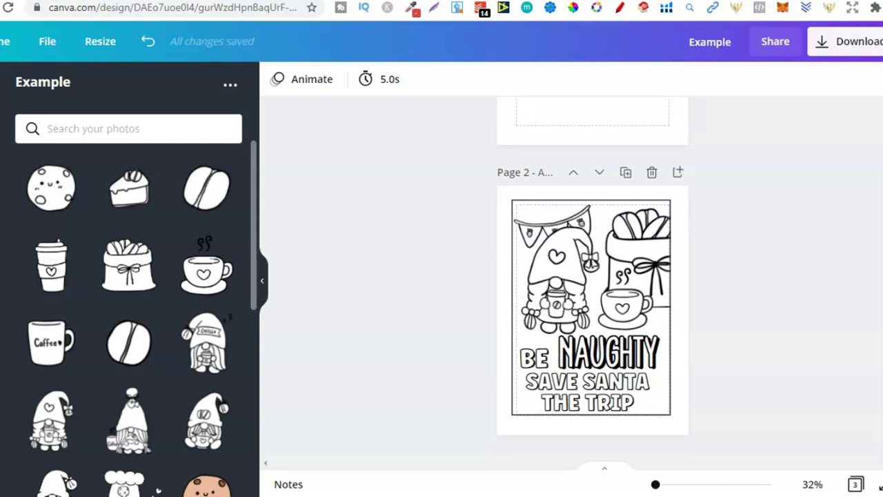
scroll(592, 283, down, 2)
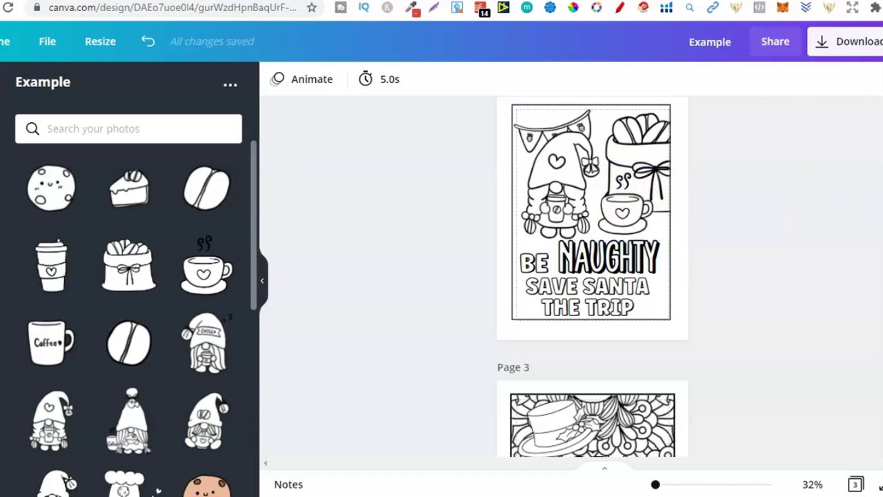
scroll(593, 276, up, 1)
scroll(593, 276, down, 2)
scroll(592, 276, down, 3)
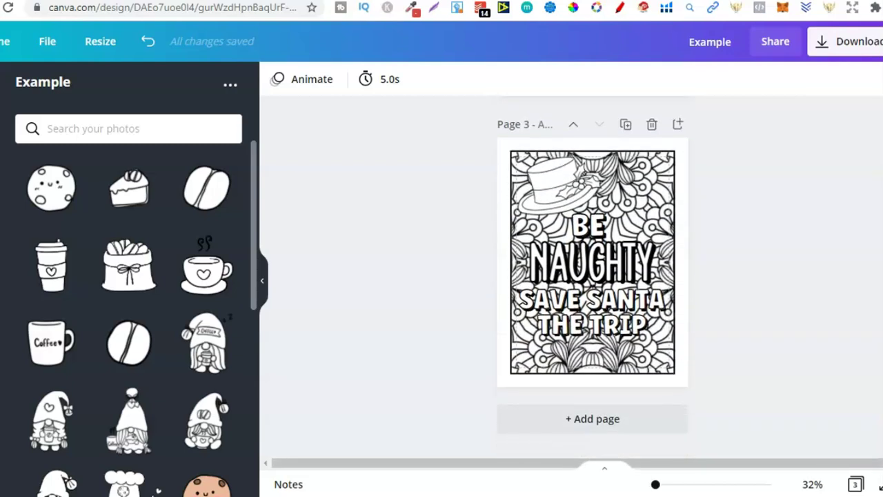
scroll(593, 276, up, 7)
scroll(592, 276, up, 1)
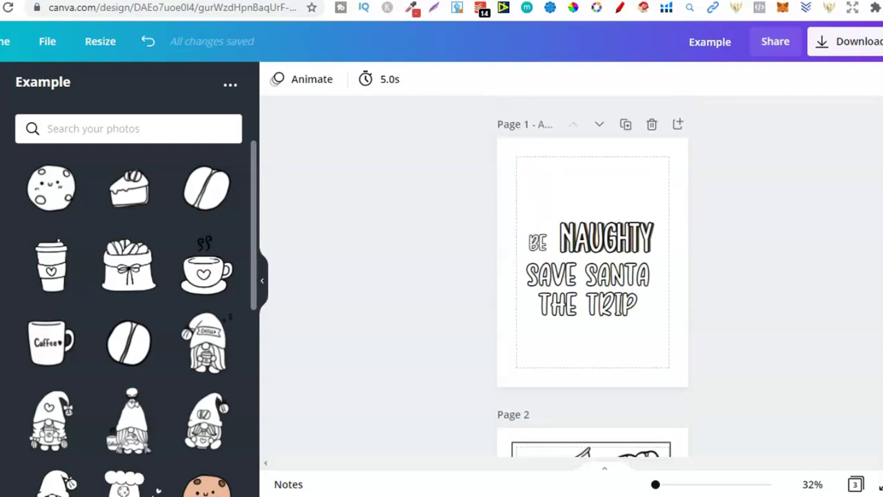